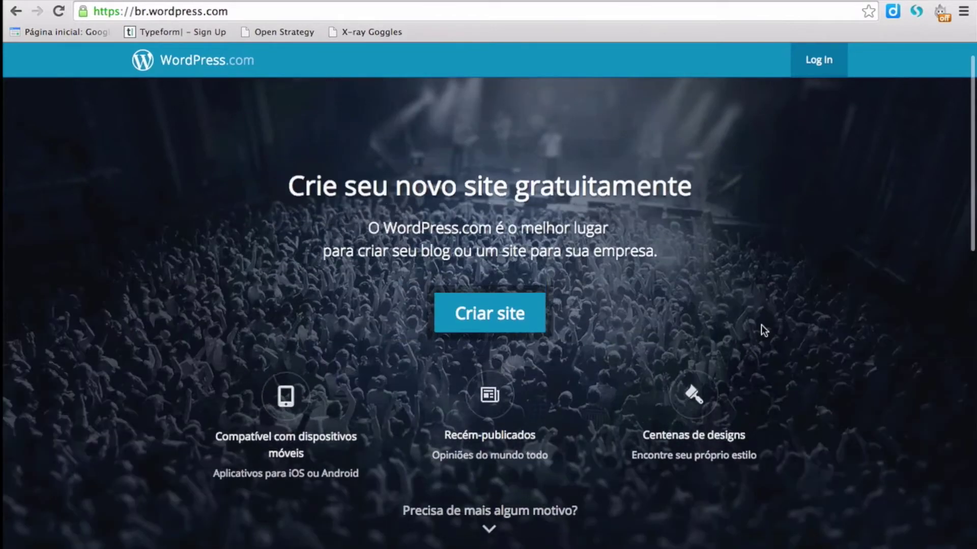
- Begin signing up for a new WordPress.com site with 'Criar site'
{"action": "scroll", "coordinate": [780, 362], "scroll_direction": "down", "scroll_amount": 10}
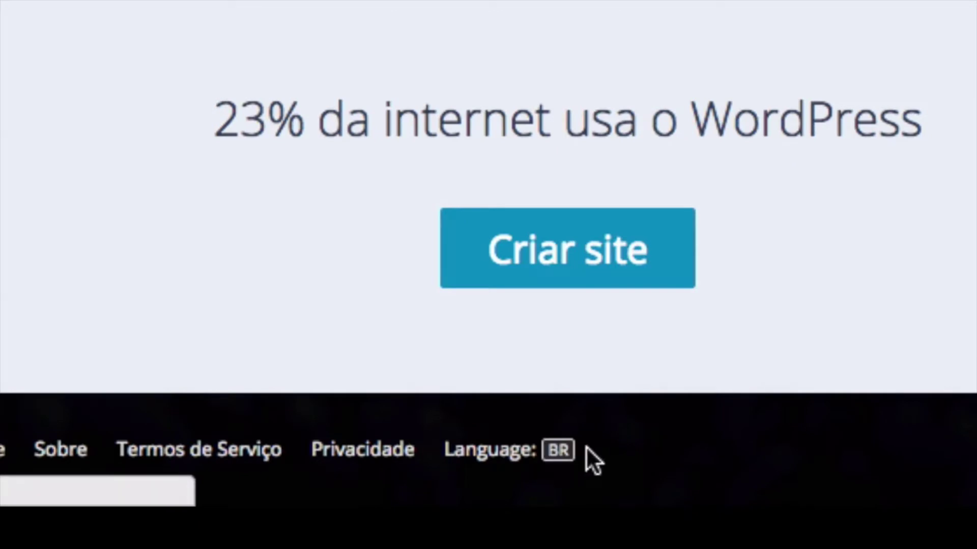
{"action": "scroll", "coordinate": [679, 243], "scroll_direction": "up", "scroll_amount": 15}
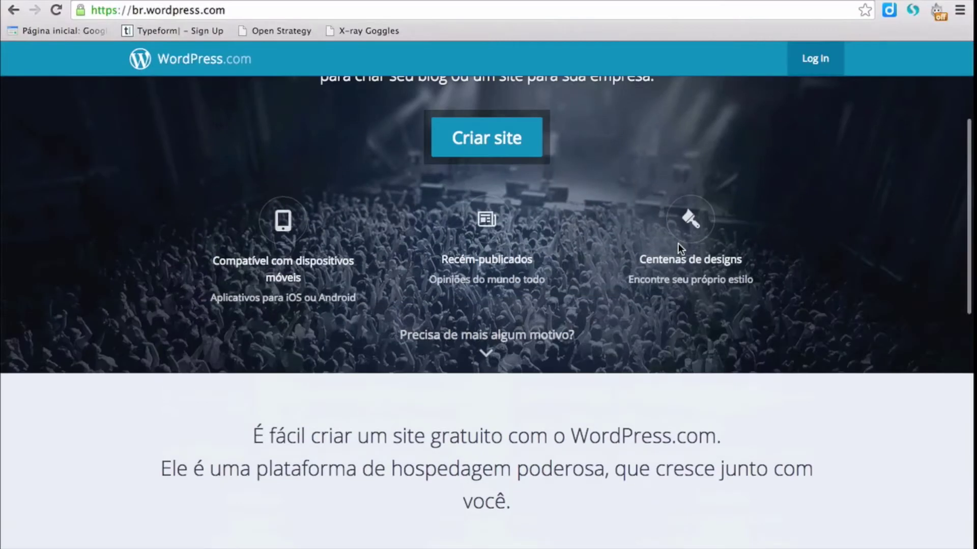
{"action": "scroll", "coordinate": [679, 243], "scroll_direction": "up", "scroll_amount": 4}
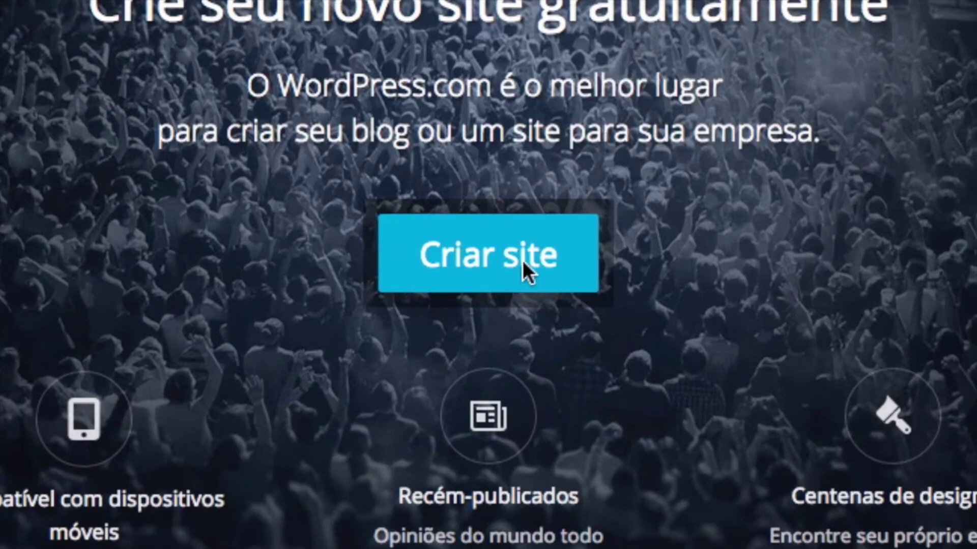
{"action": "left_click", "coordinate": [523, 261]}
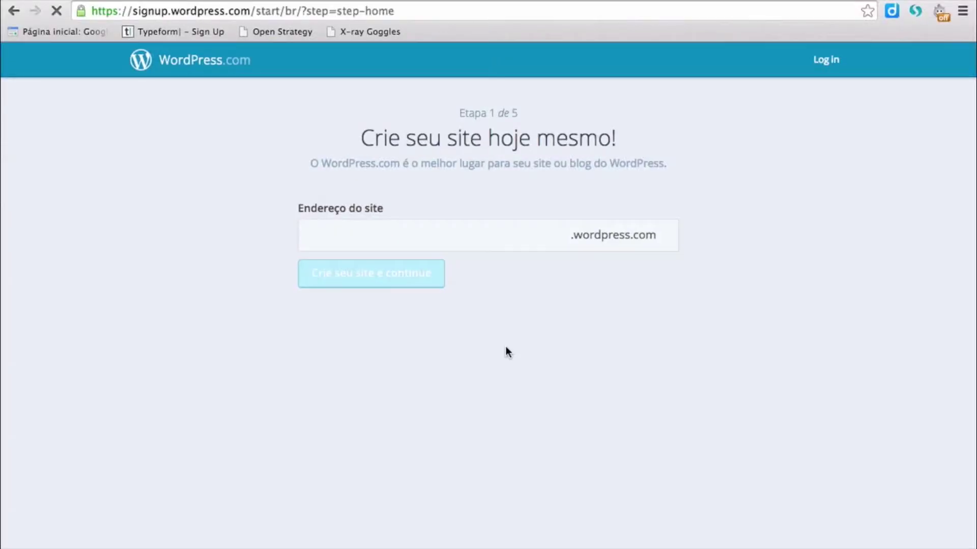
- Claim testesala.wordpress.com as the new site's address and continue
{"action": "left_click", "coordinate": [372, 243]}
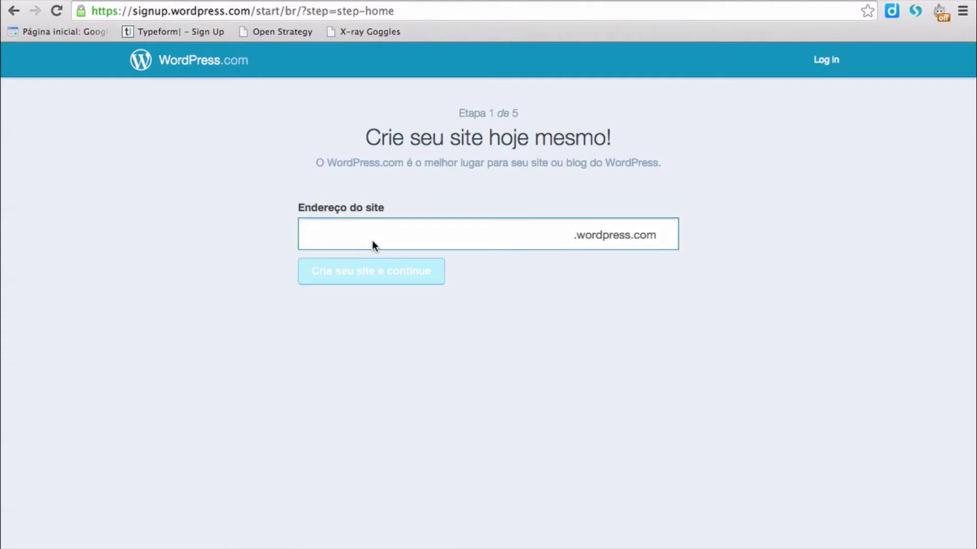
{"action": "type", "text": "testesala"}
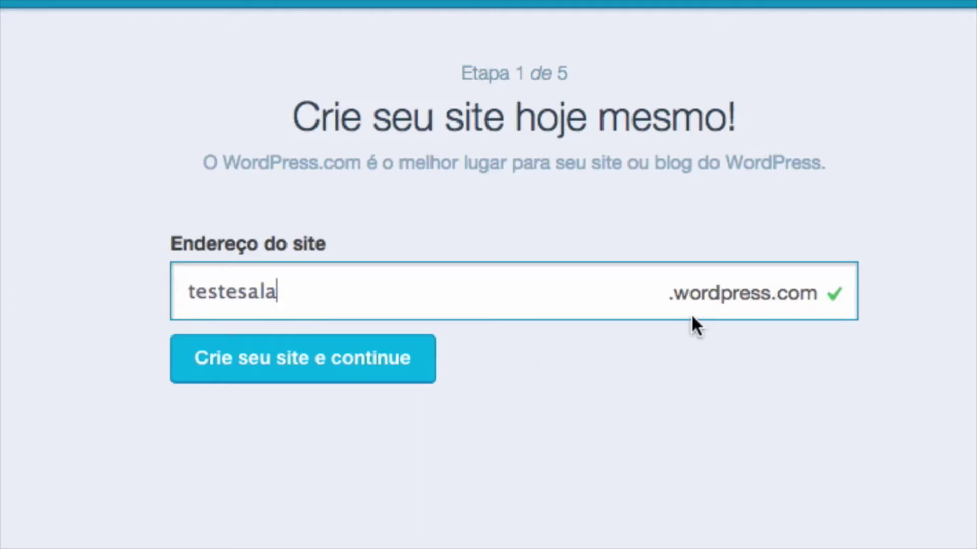
{"action": "left_click", "coordinate": [311, 369]}
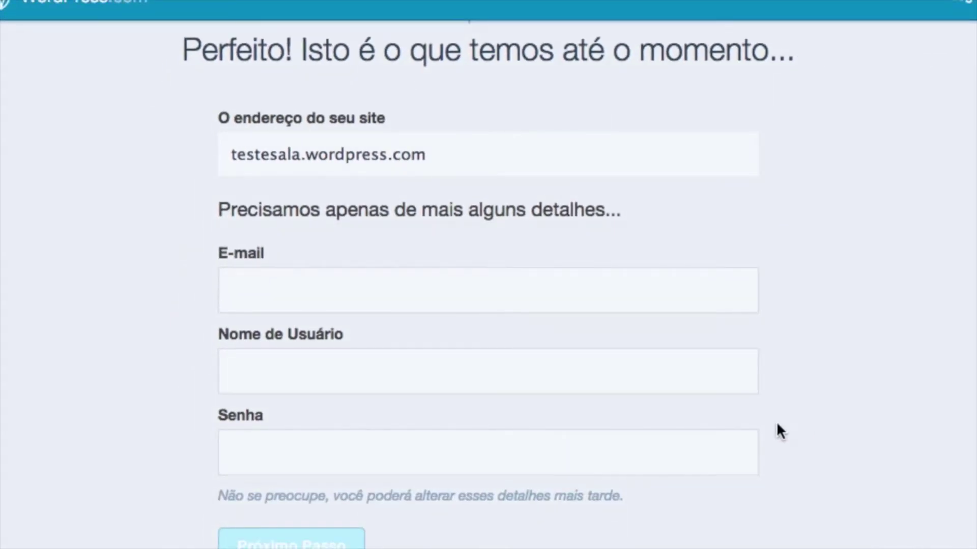
- Enter the account's e-mail address and a desired username
{"action": "left_click", "coordinate": [474, 292]}
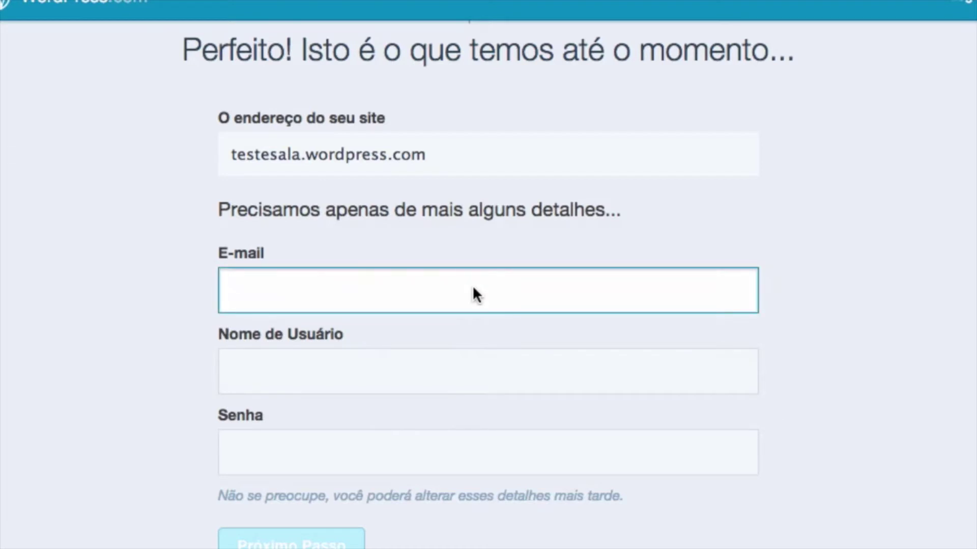
{"action": "left_click", "coordinate": [234, 372]}
{"action": "type", "text": "saladeaula"}
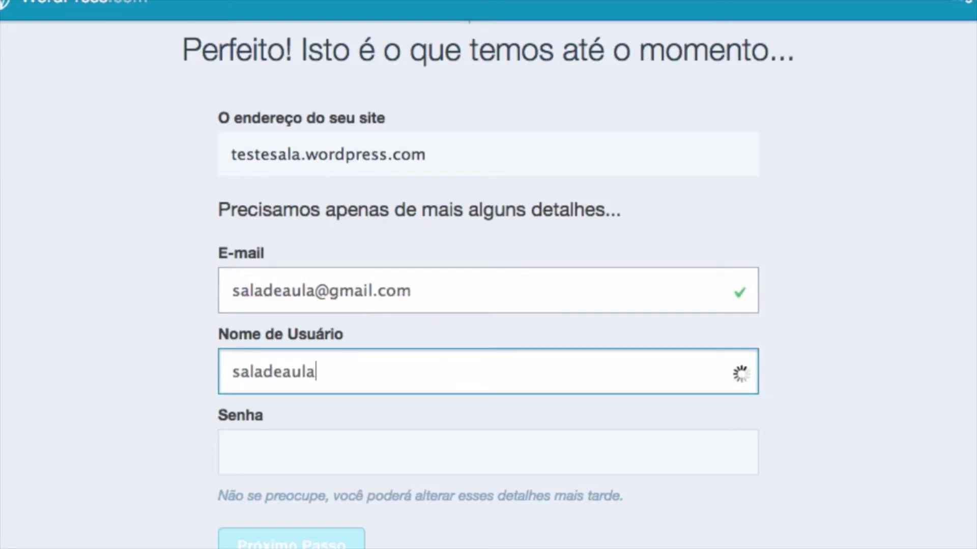
- Make the already-taken username available by appending a 3 to it
{"action": "scroll", "coordinate": [590, 270], "scroll_direction": "down", "scroll_amount": 1}
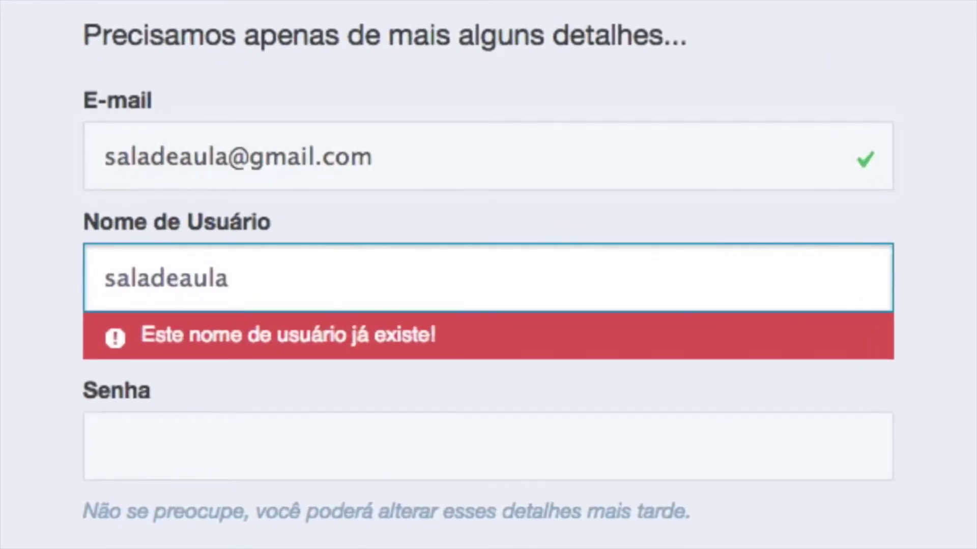
{"action": "left_click", "coordinate": [438, 321]}
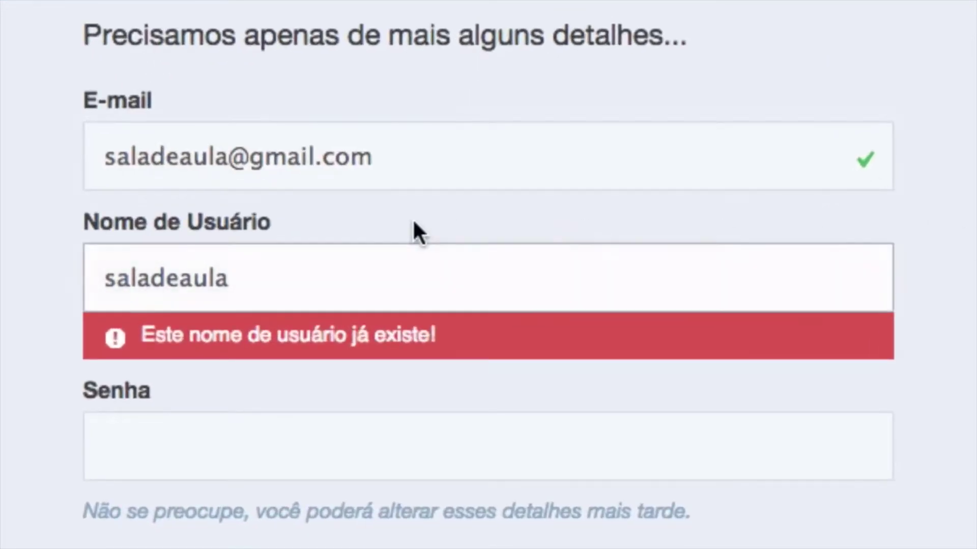
{"action": "left_click", "coordinate": [154, 160]}
{"action": "left_click", "coordinate": [236, 265]}
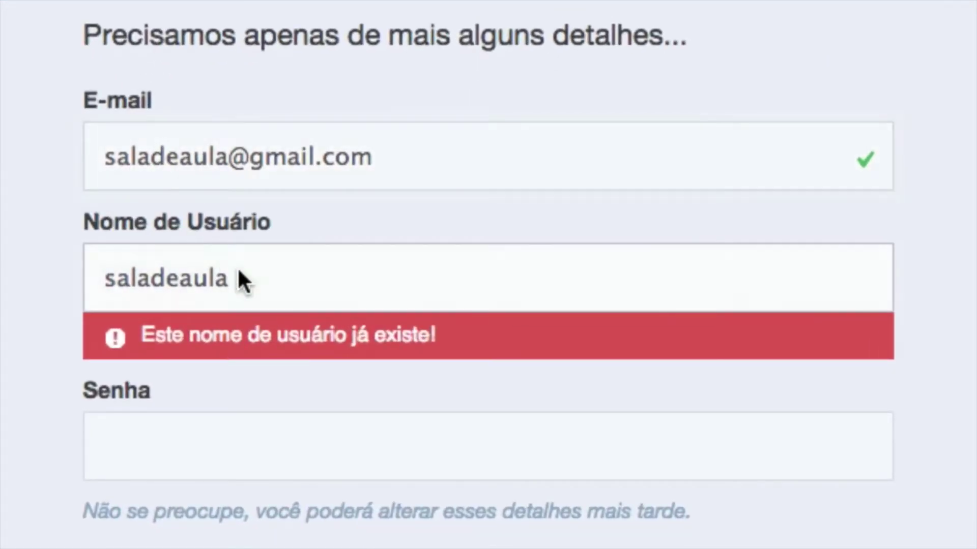
{"action": "left_click", "coordinate": [273, 271]}
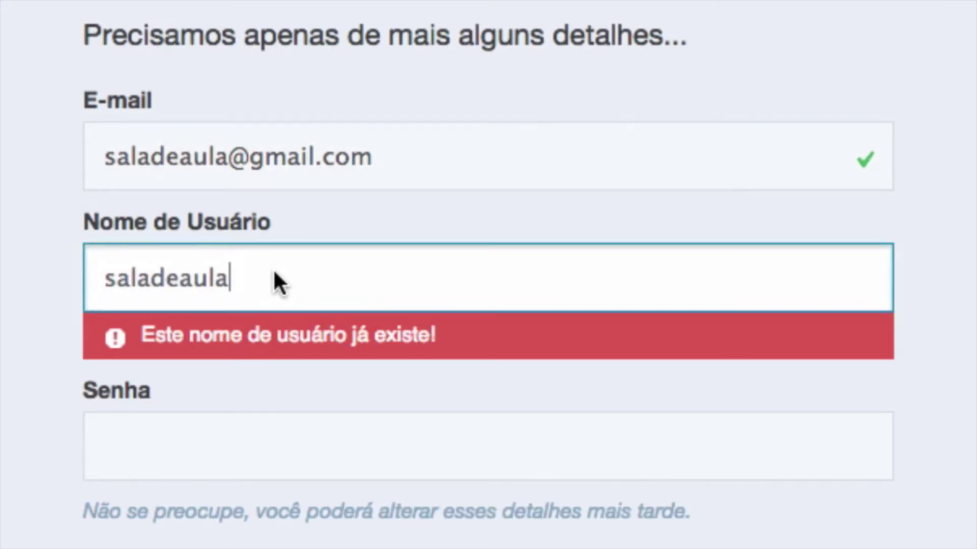
{"action": "type", "text": "3"}
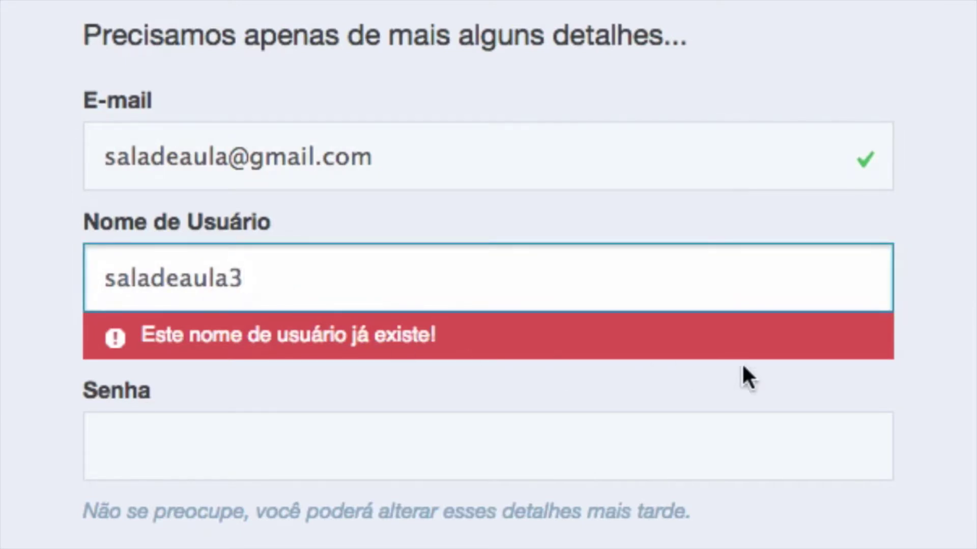
{"action": "key", "text": "Tab"}
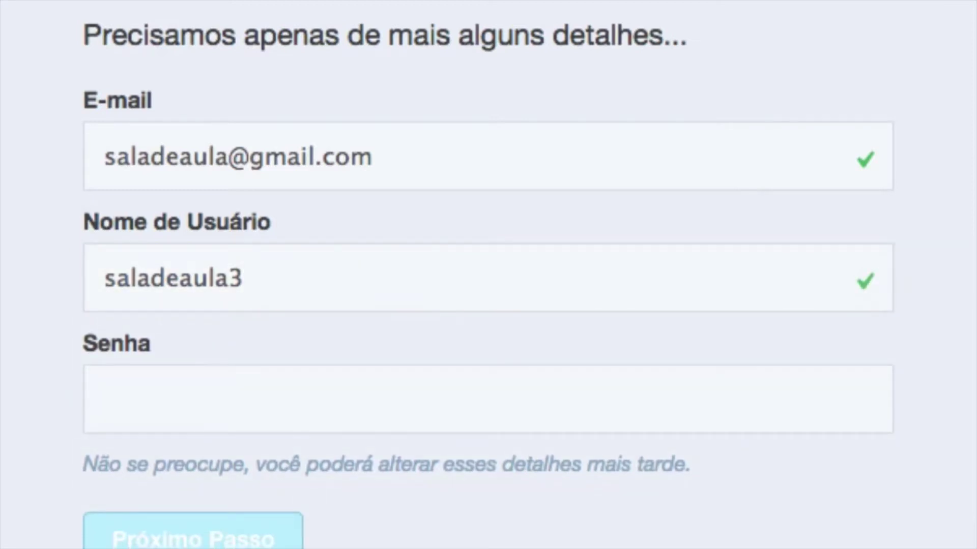
{"action": "left_click", "coordinate": [356, 301]}
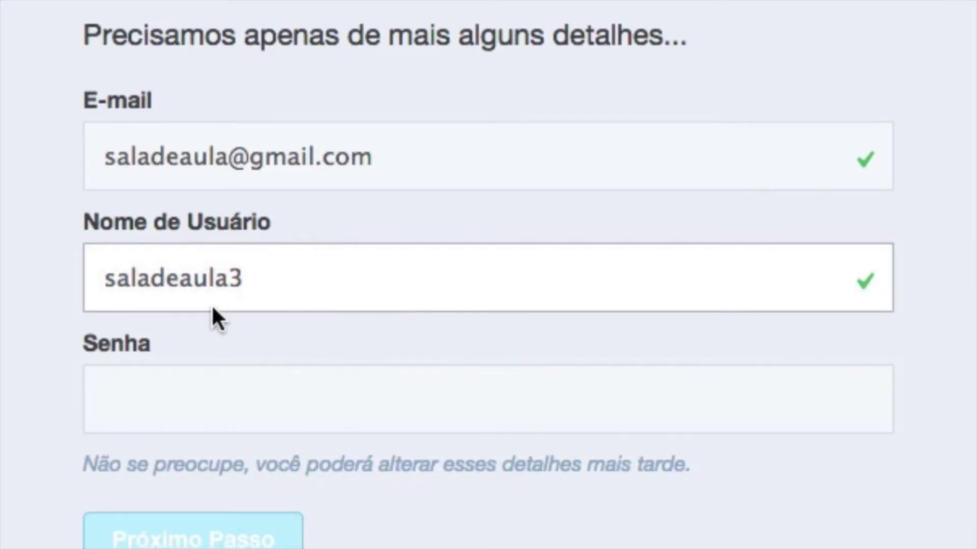
- Enter the account password and submit the details with 'Próximo Passo'
{"action": "left_click", "coordinate": [283, 346]}
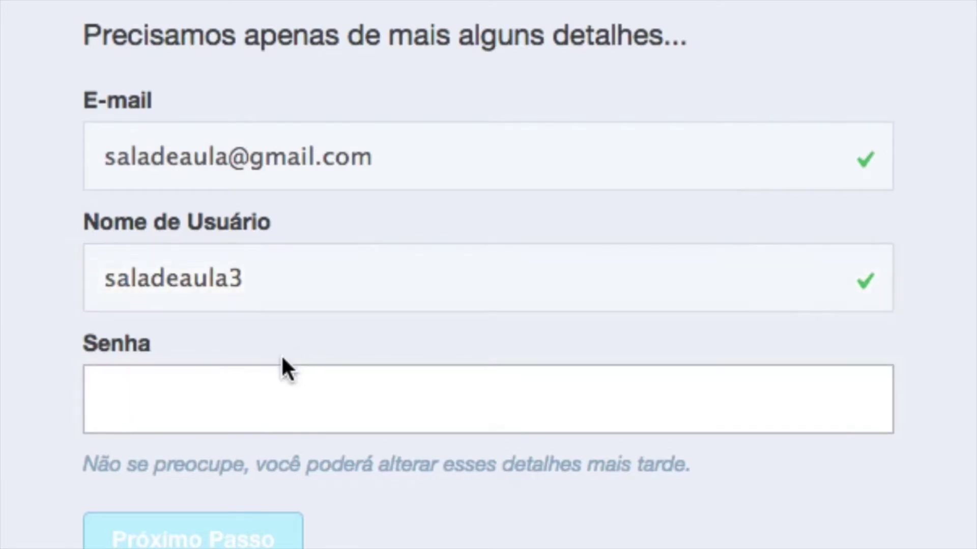
{"action": "type", "text": "••••••••••"}
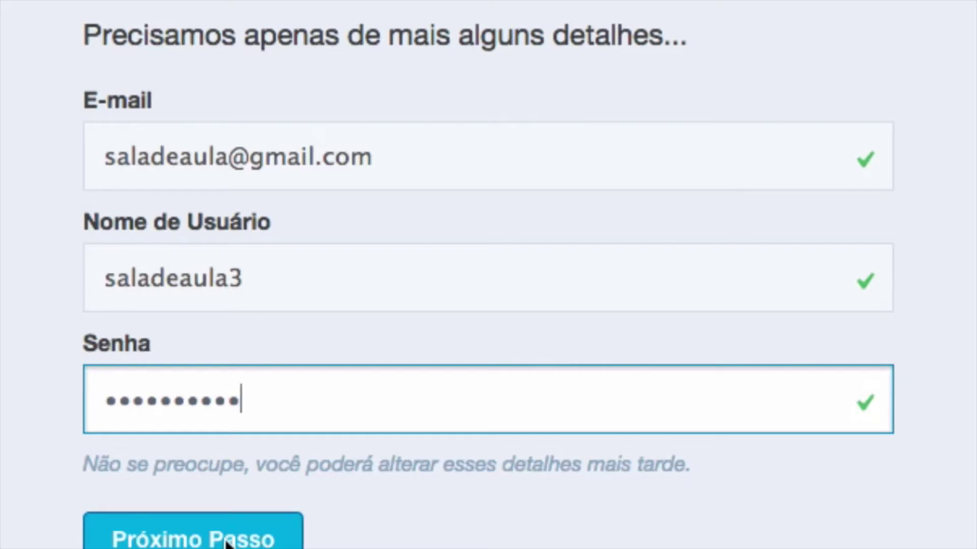
{"action": "left_click", "coordinate": [224, 539]}
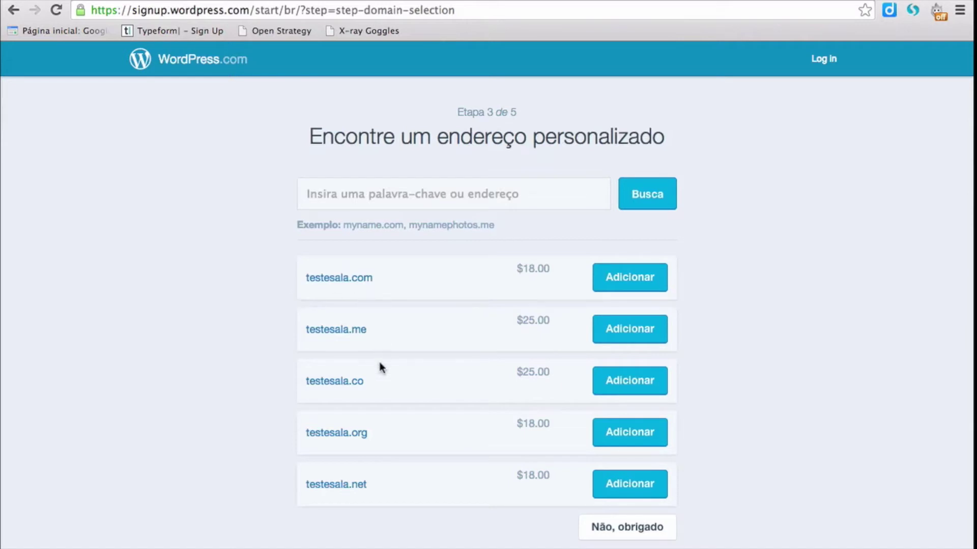
- Decline the paid custom domain offers with 'Não, obrigado'
{"action": "scroll", "coordinate": [824, 402], "scroll_direction": "down", "scroll_amount": 2}
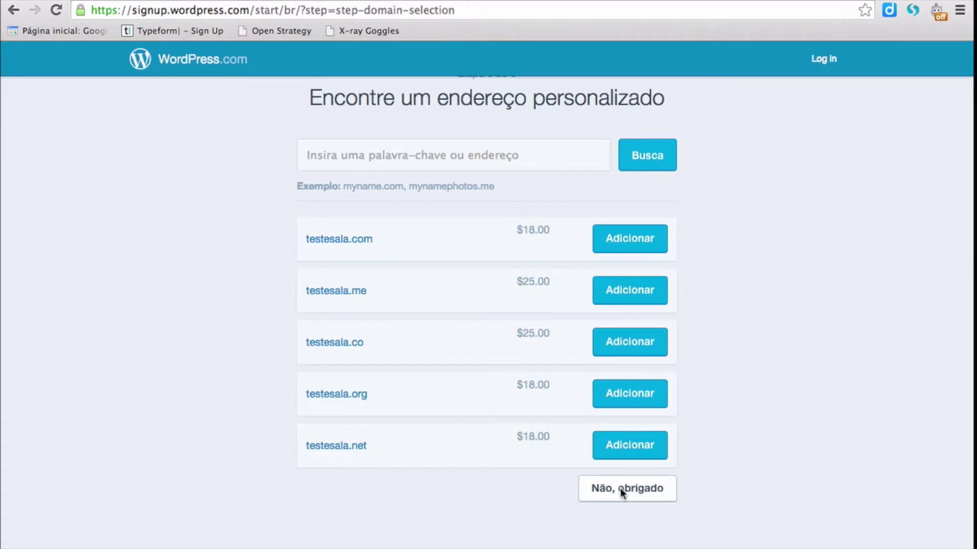
{"action": "left_click", "coordinate": [636, 488]}
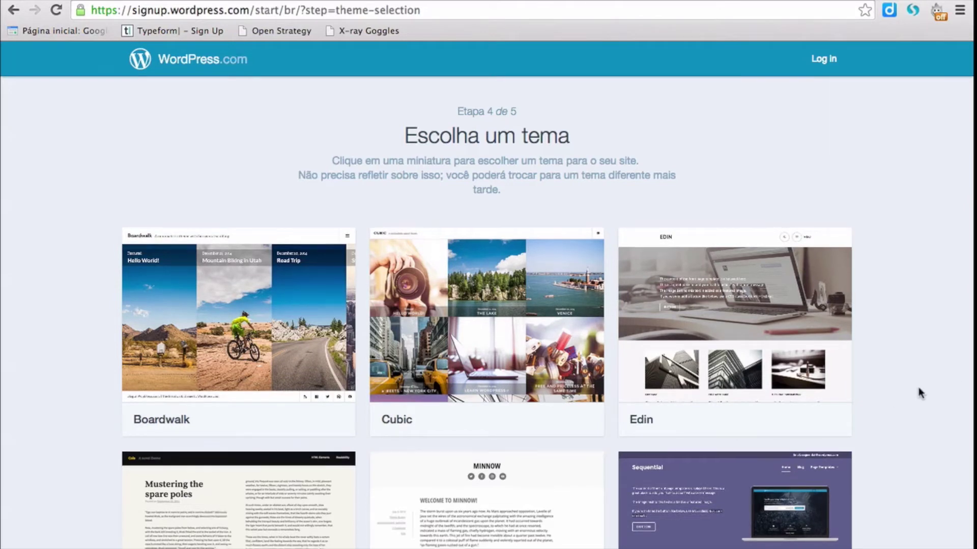
- Choose the Hemingway Rewritten theme from the theme grid
{"action": "scroll", "coordinate": [919, 391], "scroll_direction": "down", "scroll_amount": 7}
{"action": "scroll", "coordinate": [919, 391], "scroll_direction": "down", "scroll_amount": 5}
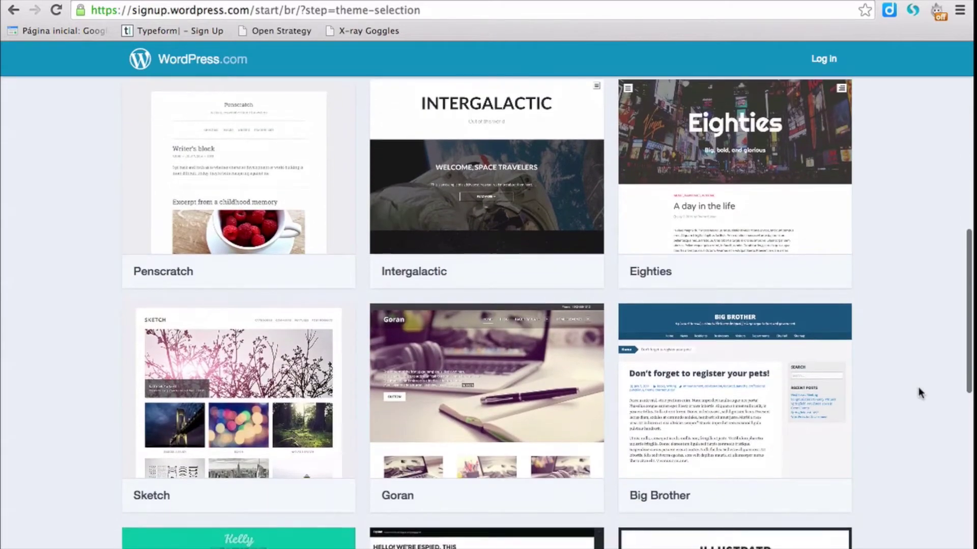
{"action": "scroll", "coordinate": [919, 391], "scroll_direction": "down", "scroll_amount": 4}
{"action": "scroll", "coordinate": [919, 392], "scroll_direction": "down", "scroll_amount": 5}
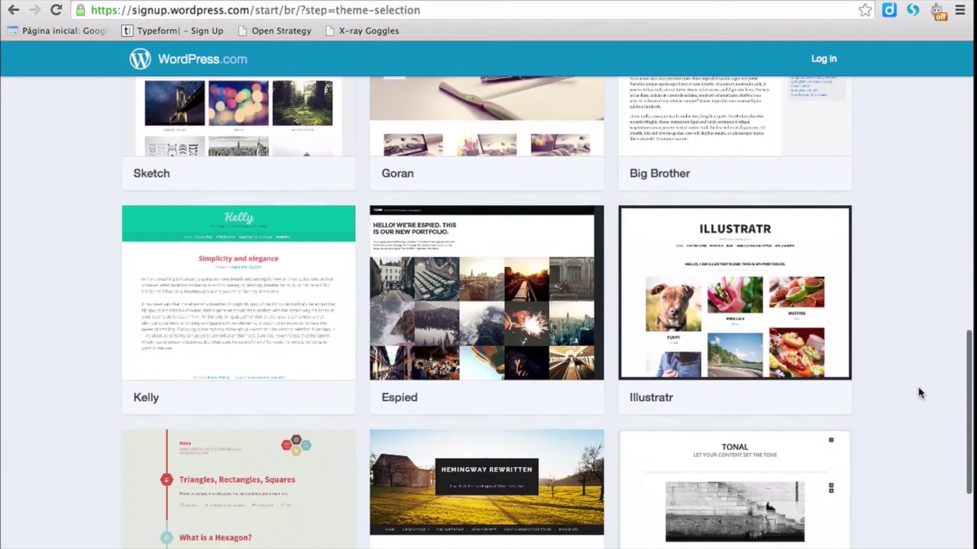
{"action": "scroll", "coordinate": [919, 393], "scroll_direction": "down", "scroll_amount": 1}
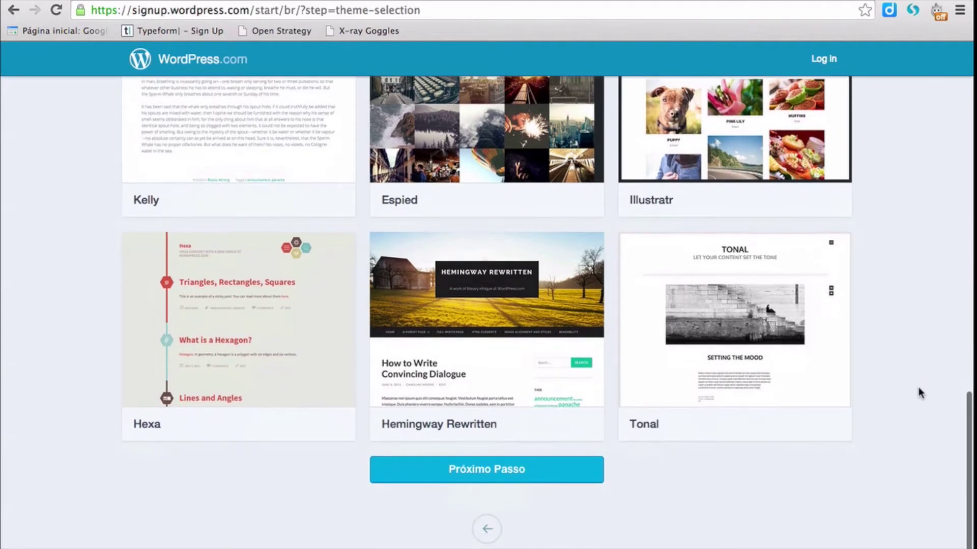
{"action": "left_click", "coordinate": [505, 298]}
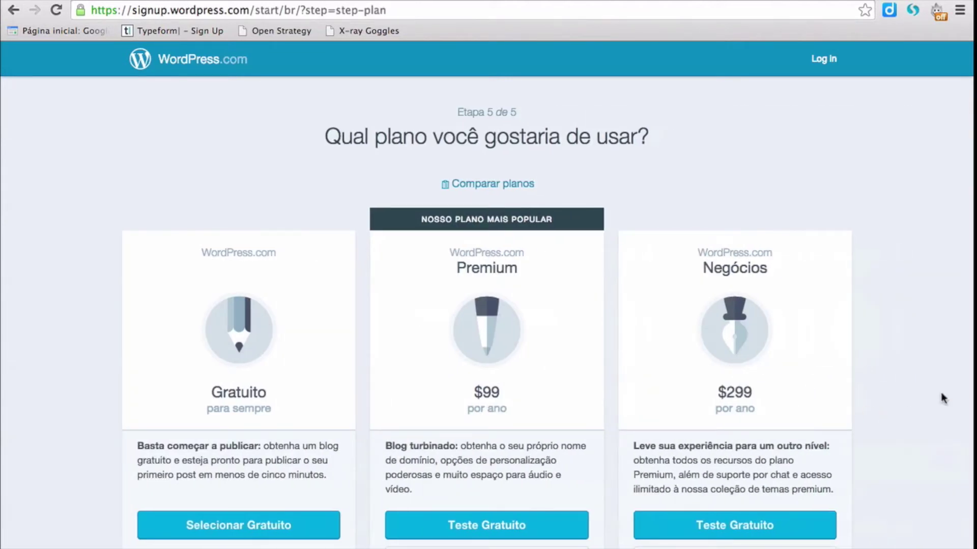
- Select the free Gratuito plan rather than Premium or Negócios
{"action": "scroll", "coordinate": [943, 399], "scroll_direction": "down", "scroll_amount": 1}
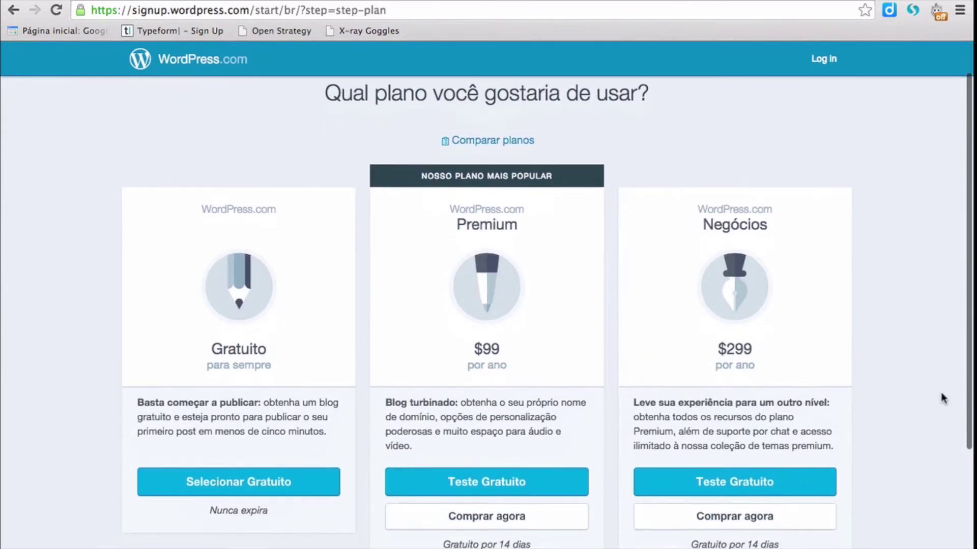
{"action": "scroll", "coordinate": [943, 399], "scroll_direction": "up", "scroll_amount": 1}
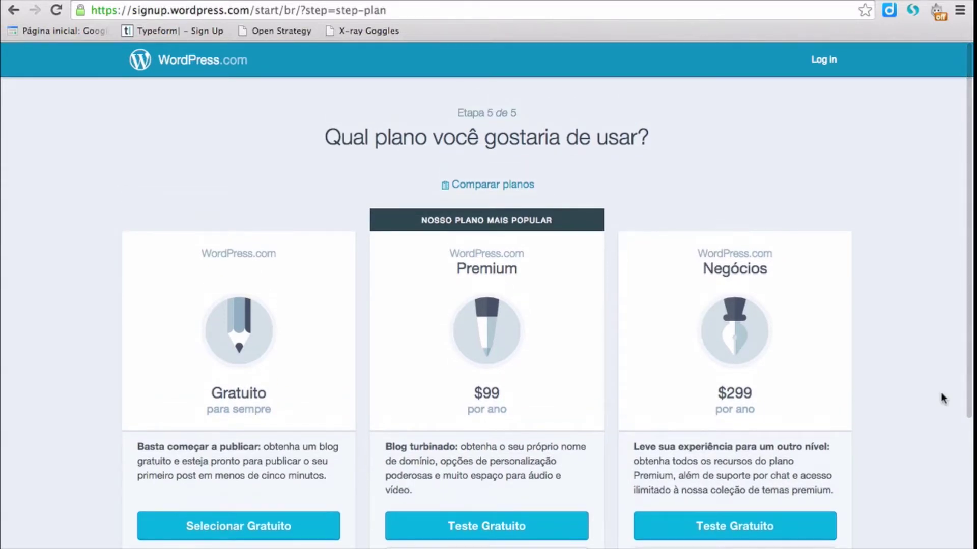
{"action": "scroll", "coordinate": [943, 398], "scroll_direction": "down", "scroll_amount": 1}
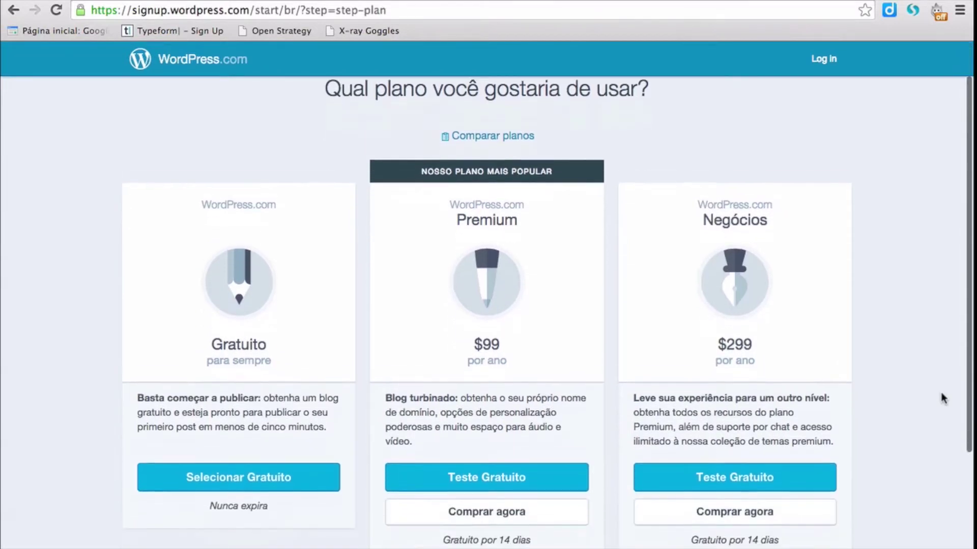
{"action": "scroll", "coordinate": [943, 399], "scroll_direction": "up", "scroll_amount": 1}
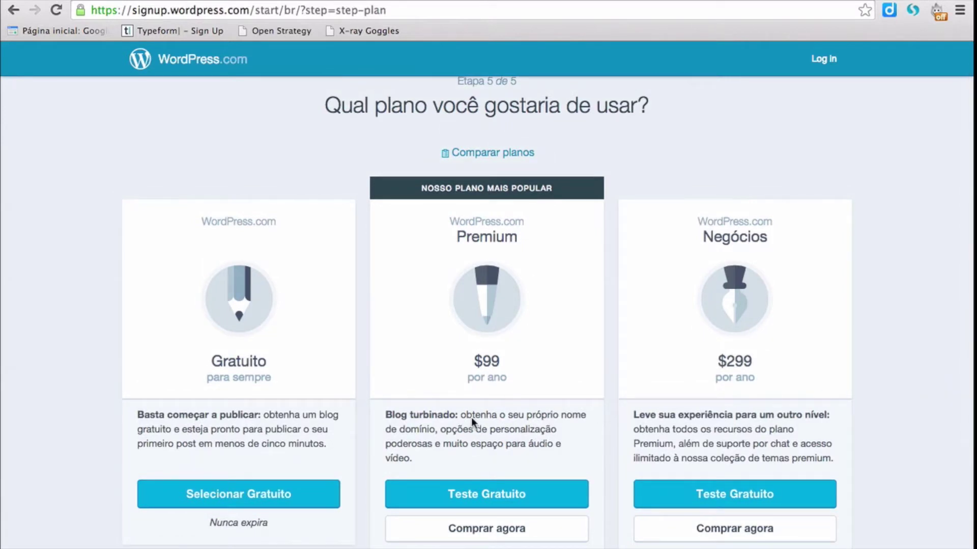
{"action": "left_click", "coordinate": [233, 492]}
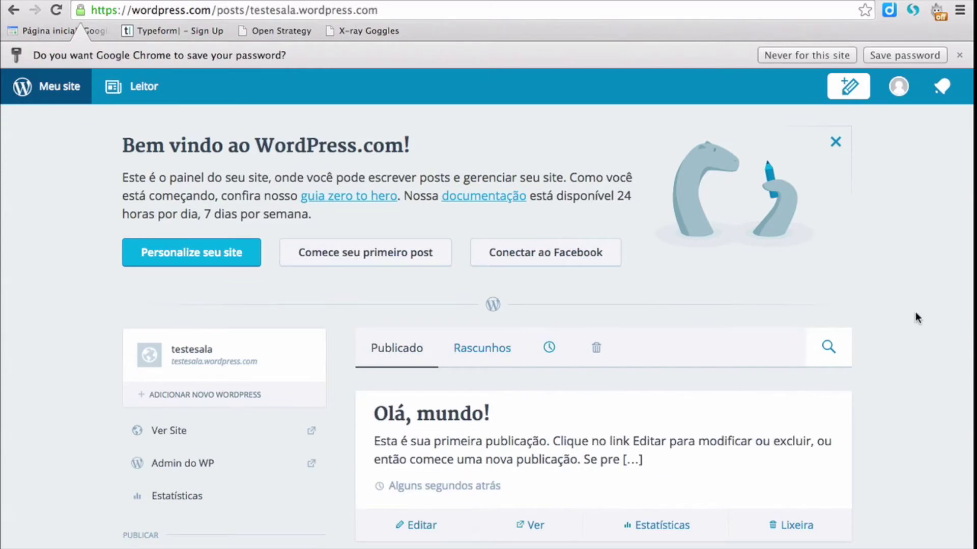
- Add a new post from 'Posts de blog' in the dashboard sidebar
{"action": "scroll", "coordinate": [915, 312], "scroll_direction": "down", "scroll_amount": 4}
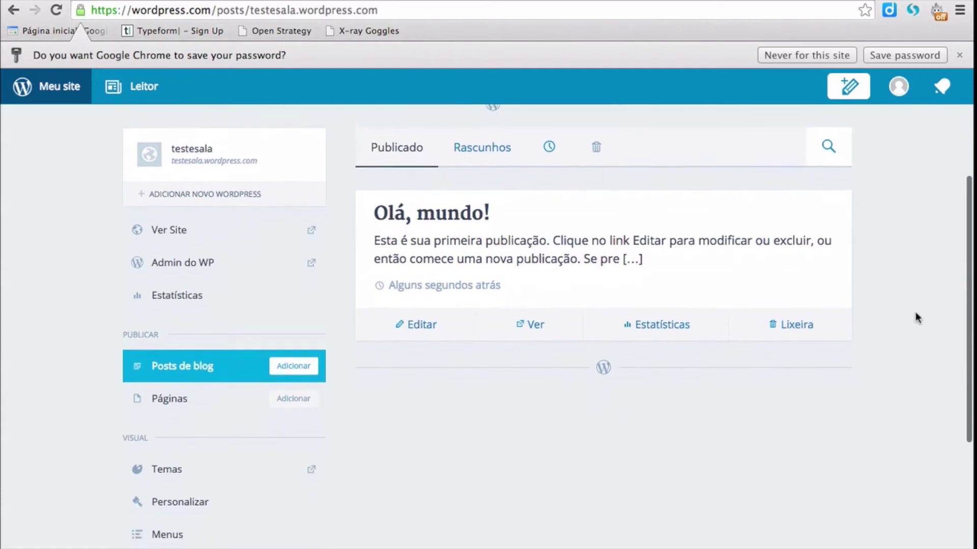
{"action": "scroll", "coordinate": [915, 312], "scroll_direction": "up", "scroll_amount": 3}
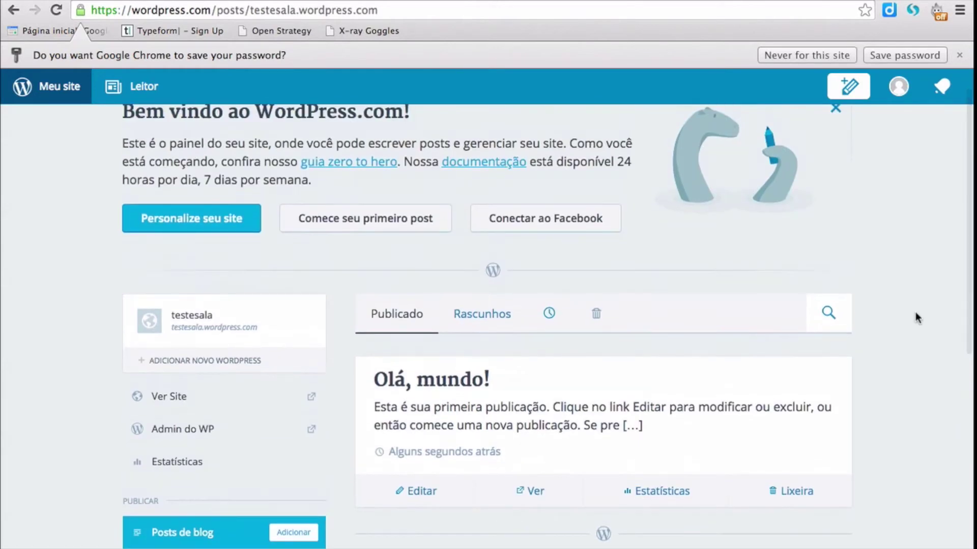
{"action": "scroll", "coordinate": [914, 312], "scroll_direction": "up", "scroll_amount": 1}
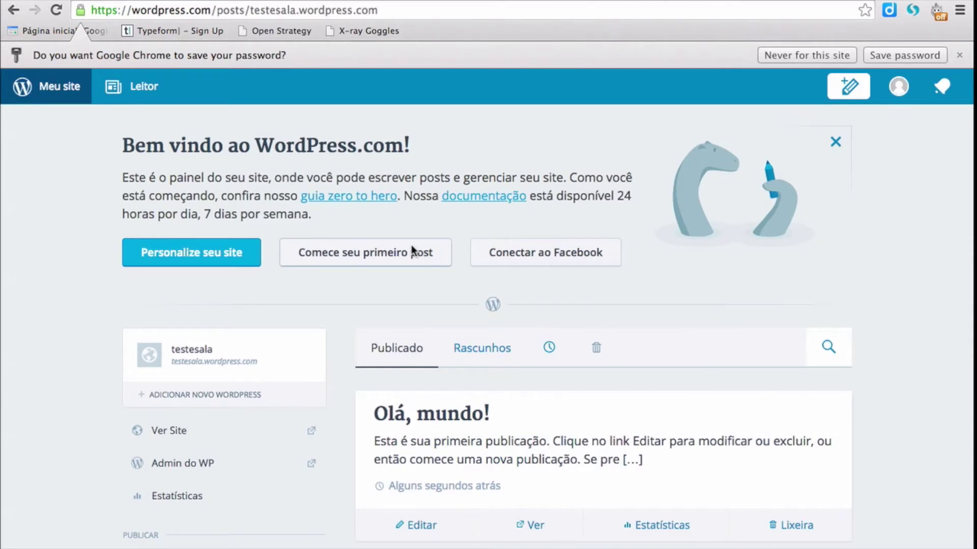
{"action": "scroll", "coordinate": [854, 312], "scroll_direction": "down", "scroll_amount": 3}
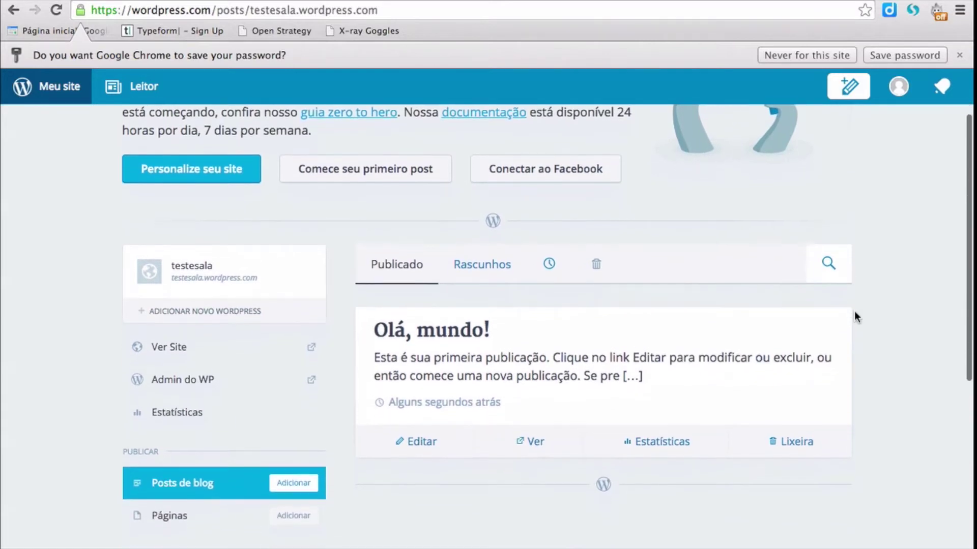
{"action": "scroll", "coordinate": [855, 314], "scroll_direction": "down", "scroll_amount": 2}
{"action": "scroll", "coordinate": [853, 311], "scroll_direction": "down", "scroll_amount": 3}
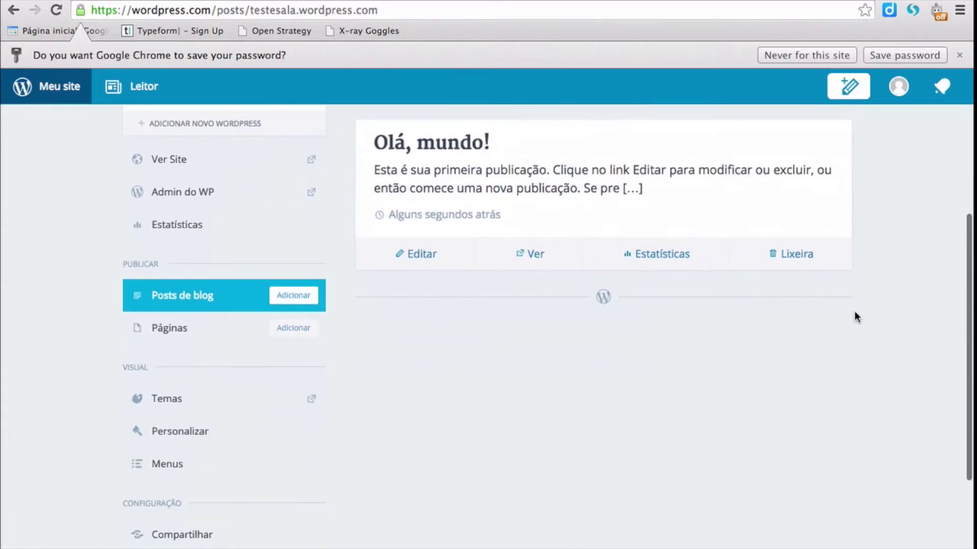
{"action": "left_click", "coordinate": [294, 298]}
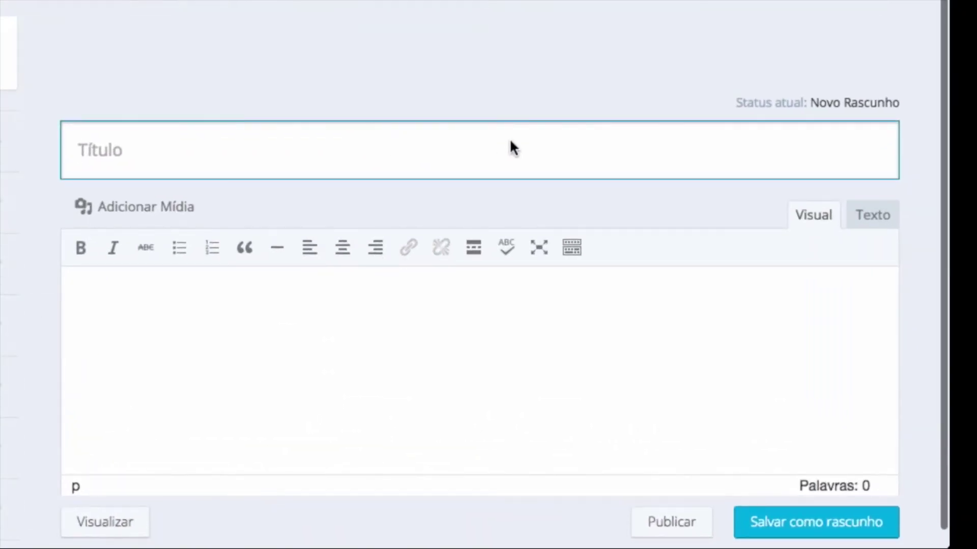
- Title the post 'Post de teste', add placeholder body text, and save it as a draft
{"action": "type", "text": "Post de teste"}
{"action": "left_click", "coordinate": [415, 321]}
{"action": "type", "text": "ssdsdsdsdsds"}
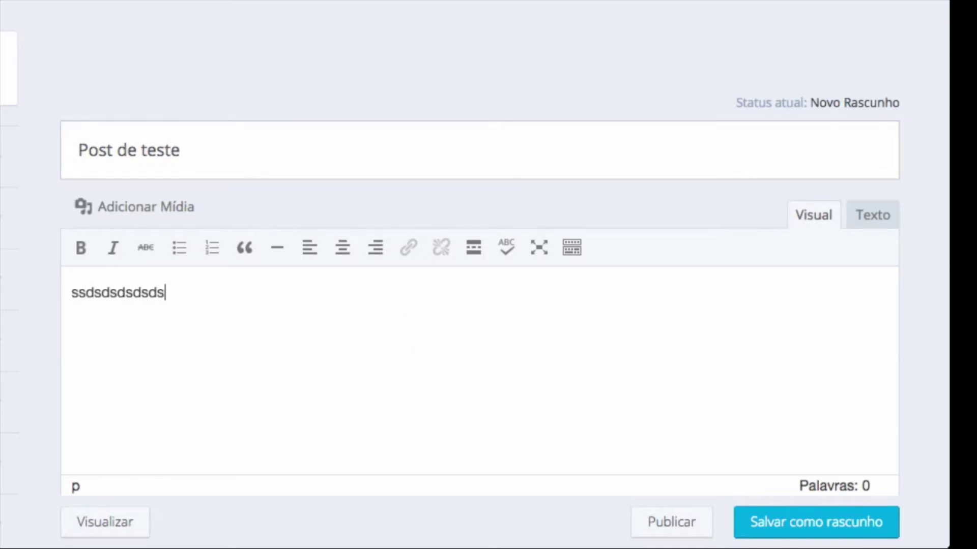
{"action": "type", "text": "dsdsdsdsdsdsdsdsd"}
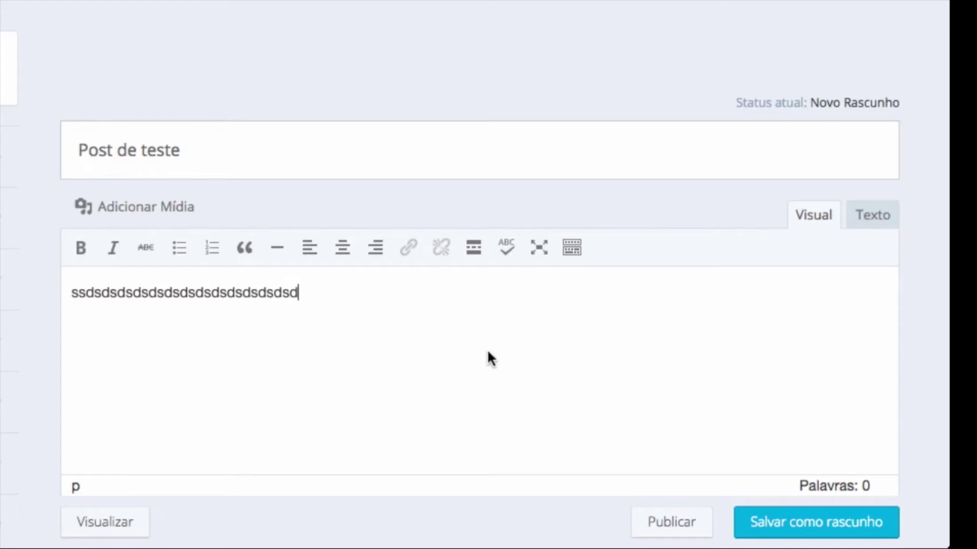
{"action": "left_click", "coordinate": [809, 522]}
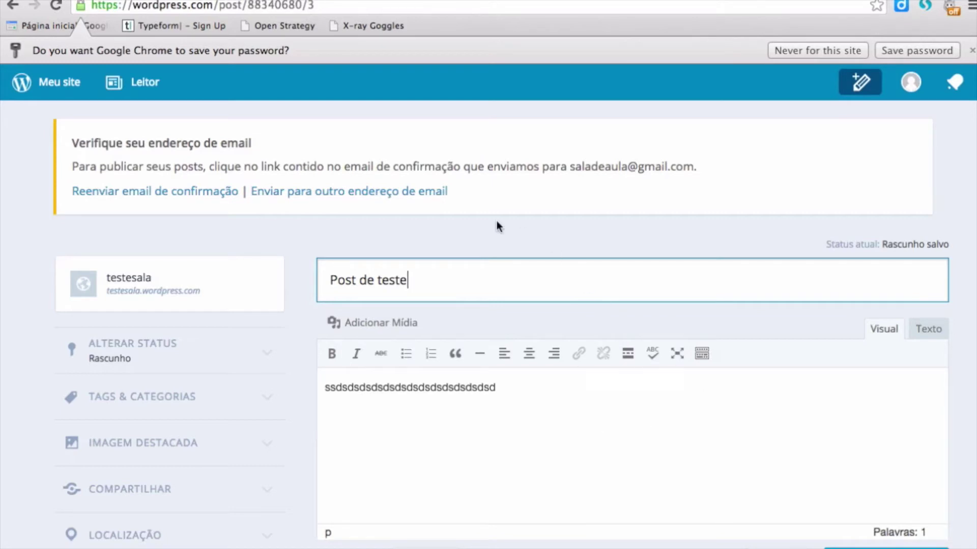
- Return via 'Meu site' to the testesala stats dashboard, then focus the browser address bar
{"action": "left_click", "coordinate": [51, 83]}
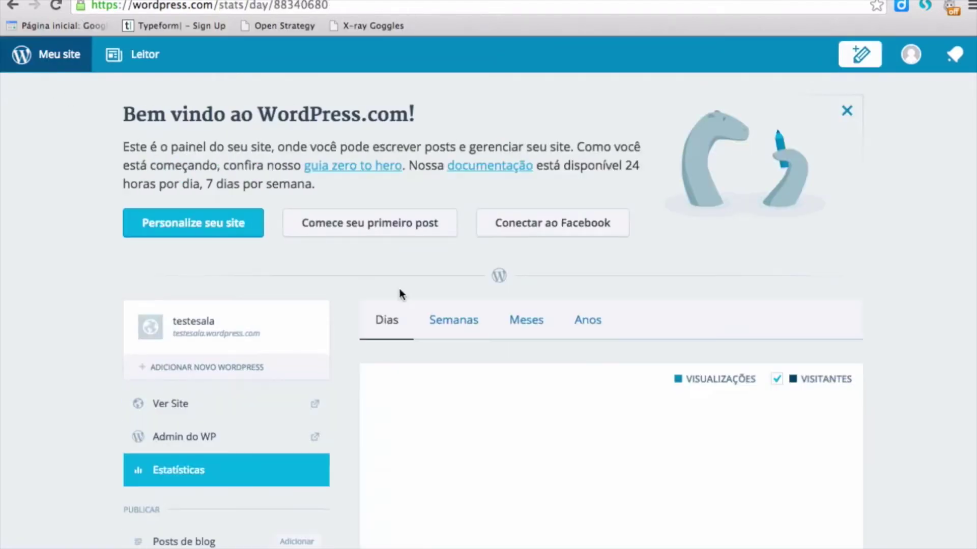
{"action": "scroll", "coordinate": [482, 293], "scroll_direction": "down", "scroll_amount": 3}
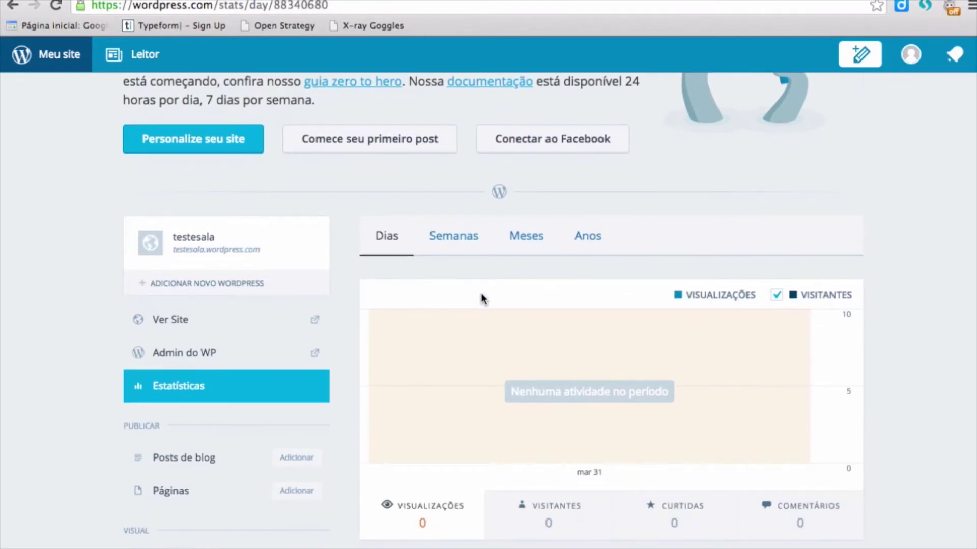
{"action": "scroll", "coordinate": [481, 294], "scroll_direction": "down", "scroll_amount": 1}
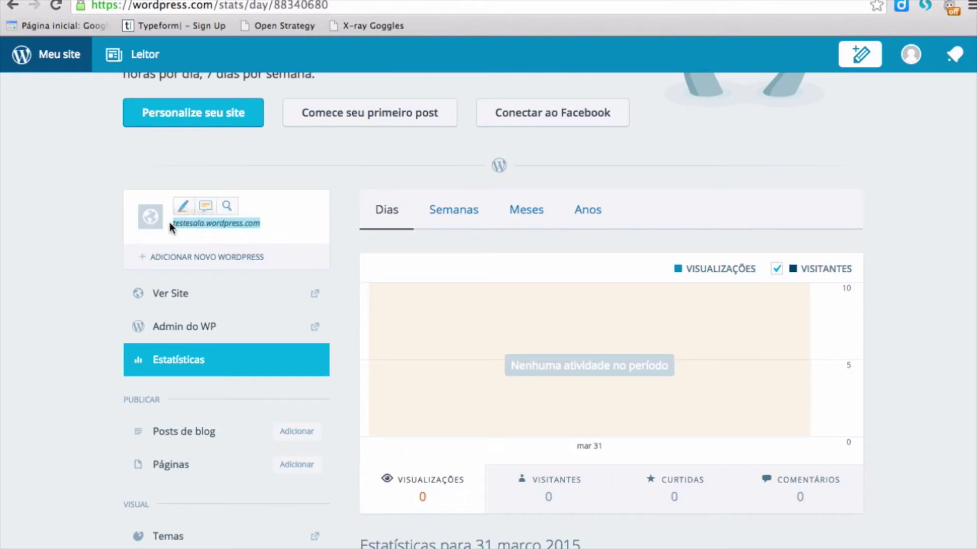
{"action": "scroll", "coordinate": [407, 185], "scroll_direction": "up", "scroll_amount": 3}
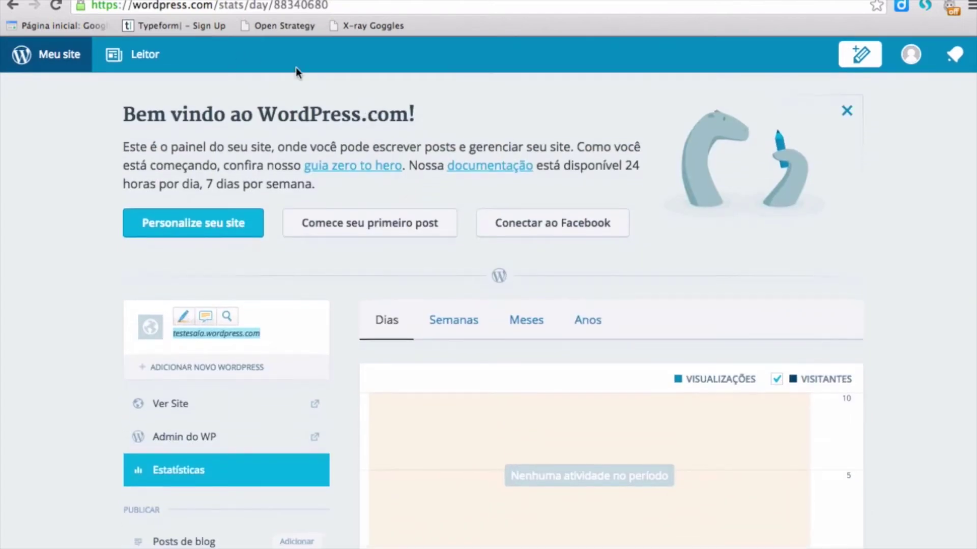
{"action": "left_click", "coordinate": [229, 27]}
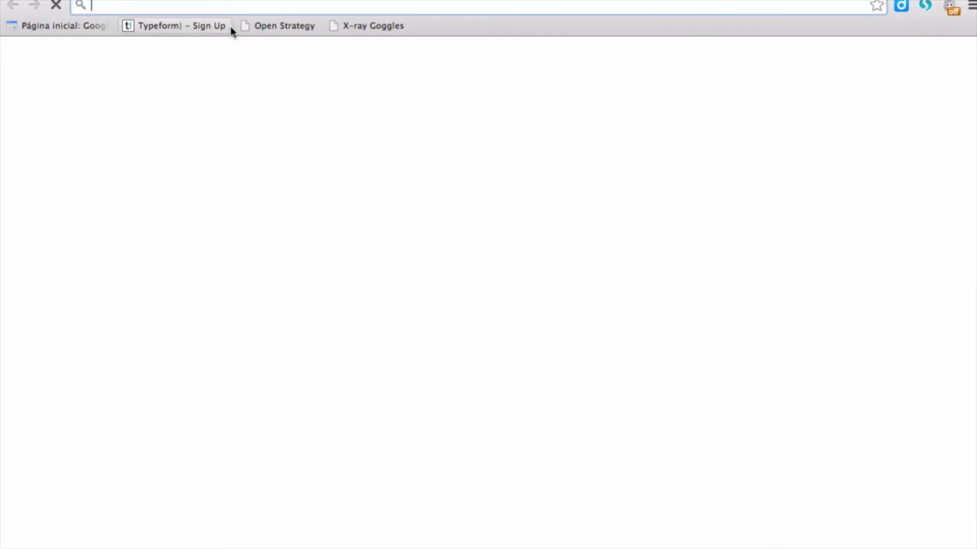
- Load testesala.wordpress.com and browse the live site's 'Olá, mundo!' post
{"action": "type", "text": "testesala.wordpress.com"}
{"action": "key", "text": "Return"}
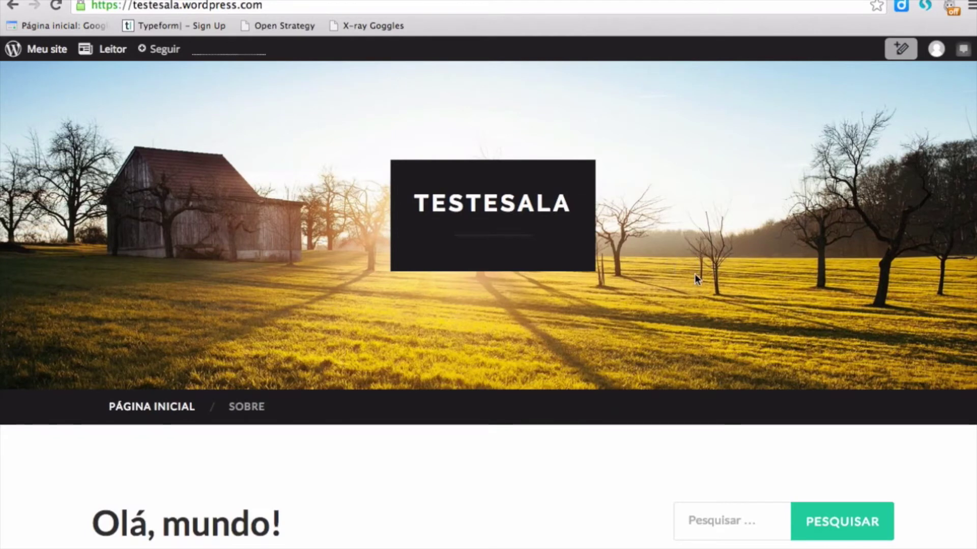
{"action": "scroll", "coordinate": [781, 294], "scroll_direction": "down", "scroll_amount": 3}
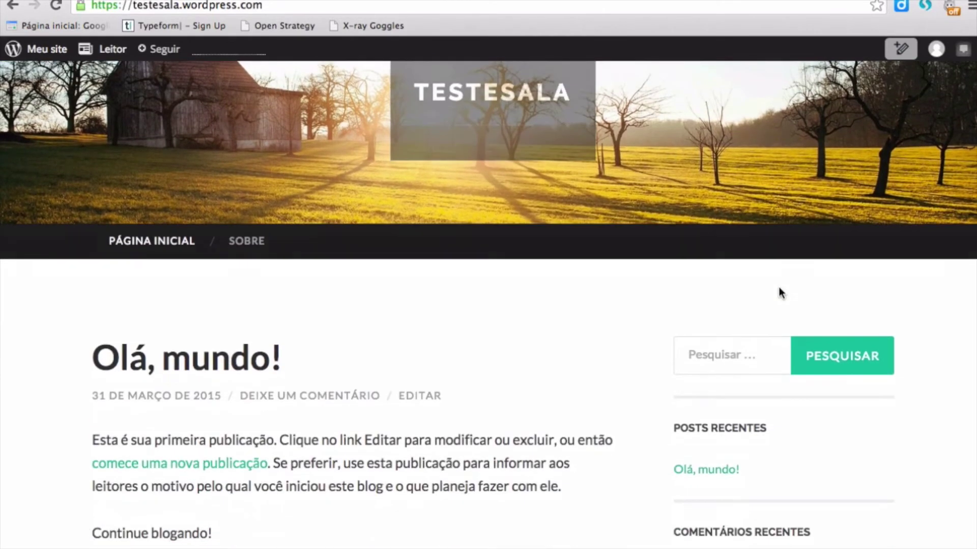
{"action": "scroll", "coordinate": [781, 293], "scroll_direction": "down", "scroll_amount": 2}
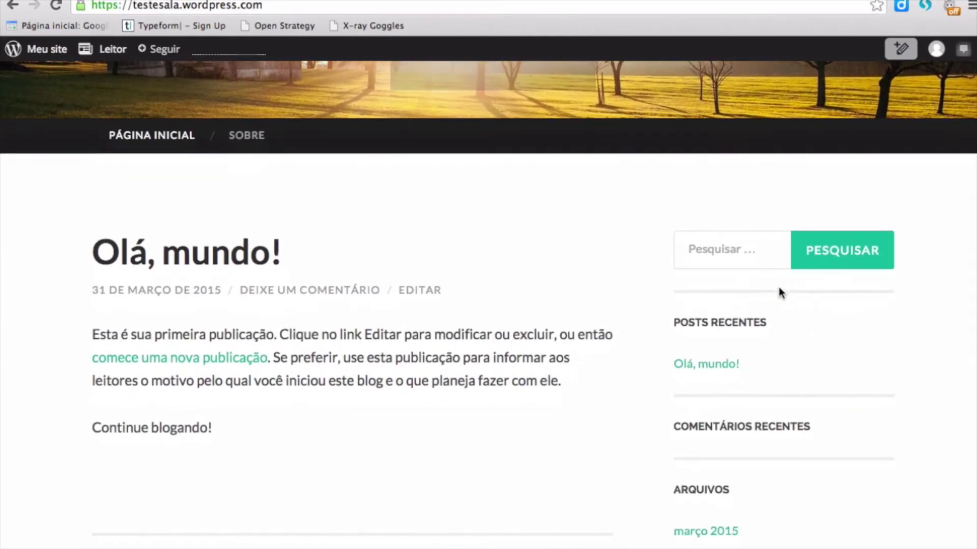
{"action": "scroll", "coordinate": [780, 288], "scroll_direction": "down", "scroll_amount": 2}
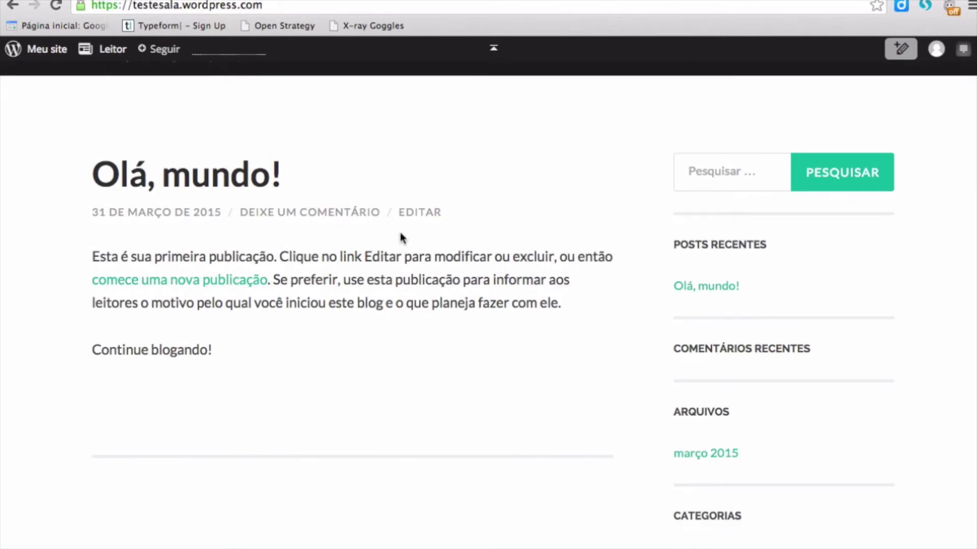
{"action": "scroll", "coordinate": [384, 284], "scroll_direction": "down", "scroll_amount": 1}
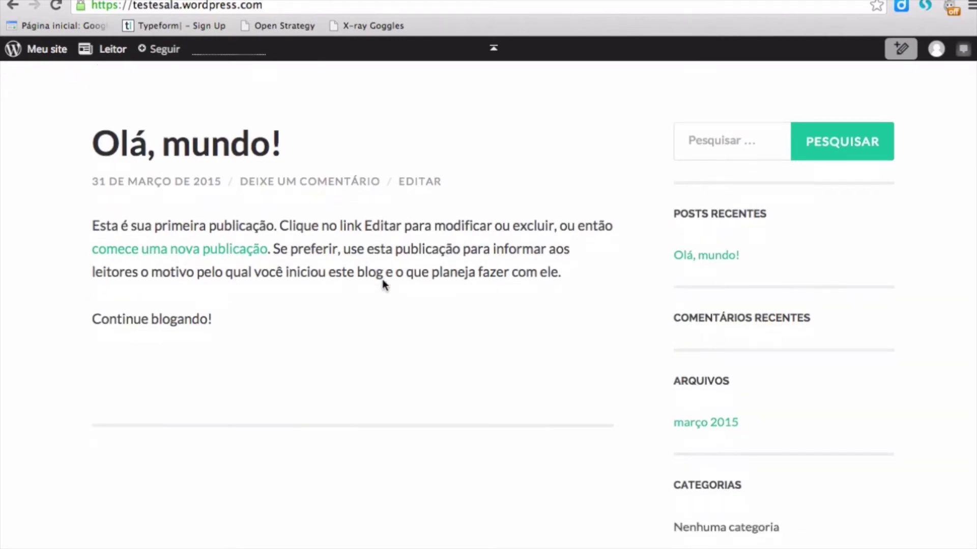
{"action": "scroll", "coordinate": [384, 284], "scroll_direction": "up", "scroll_amount": 4}
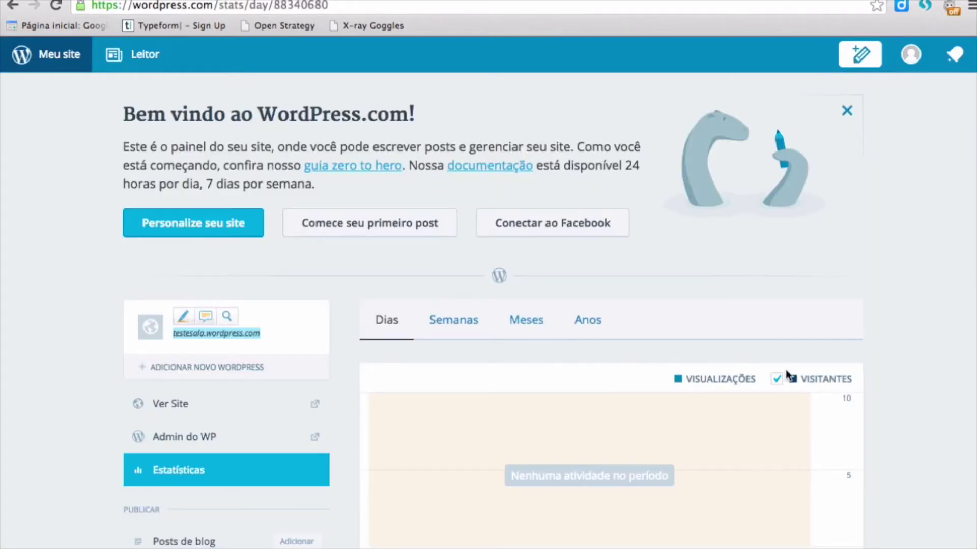
- Go to the Temas page under Visual in testesala's dashboard sidebar
{"action": "scroll", "coordinate": [785, 369], "scroll_direction": "down", "scroll_amount": 4}
{"action": "scroll", "coordinate": [785, 375], "scroll_direction": "down", "scroll_amount": 2}
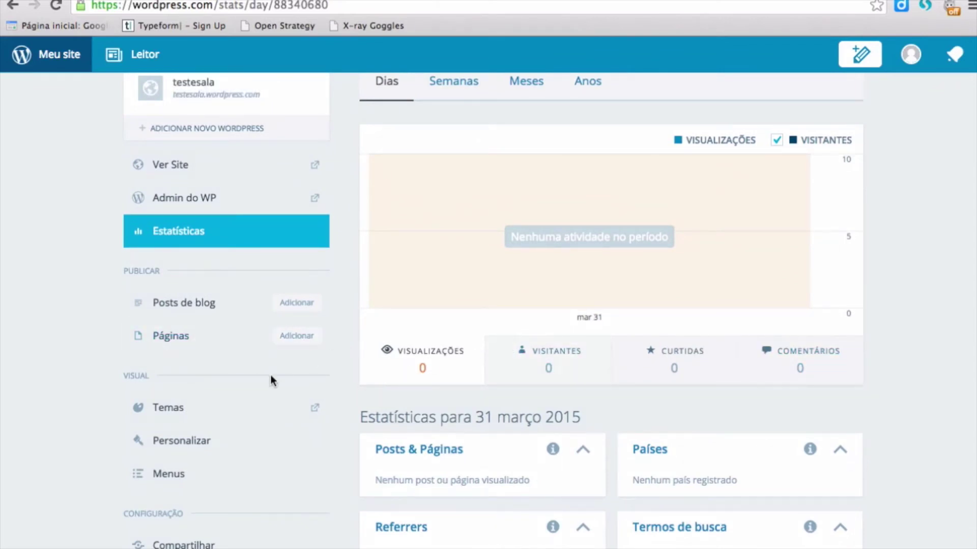
{"action": "left_click", "coordinate": [179, 413]}
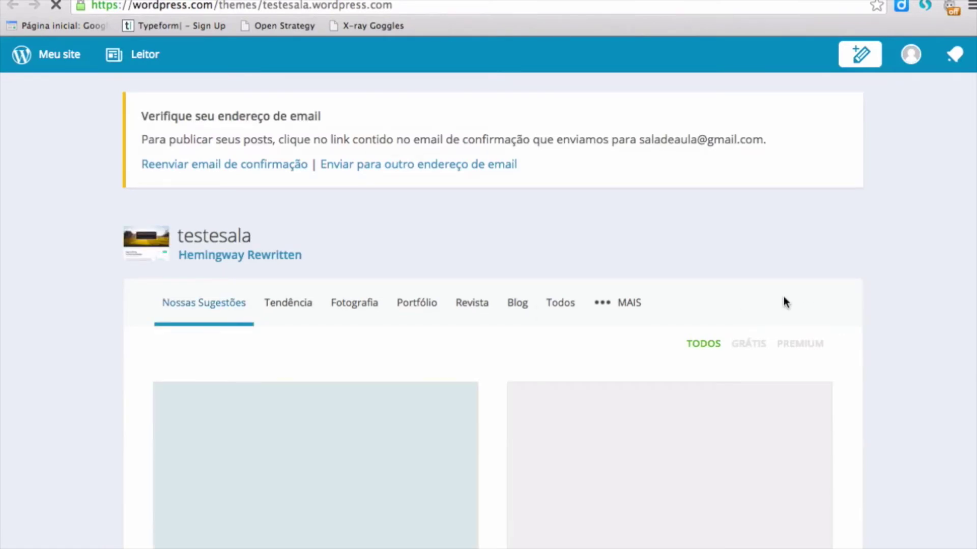
- Filter the theme catalogue to free themes and activate Big Brother
{"action": "scroll", "coordinate": [783, 302], "scroll_direction": "down", "scroll_amount": 3}
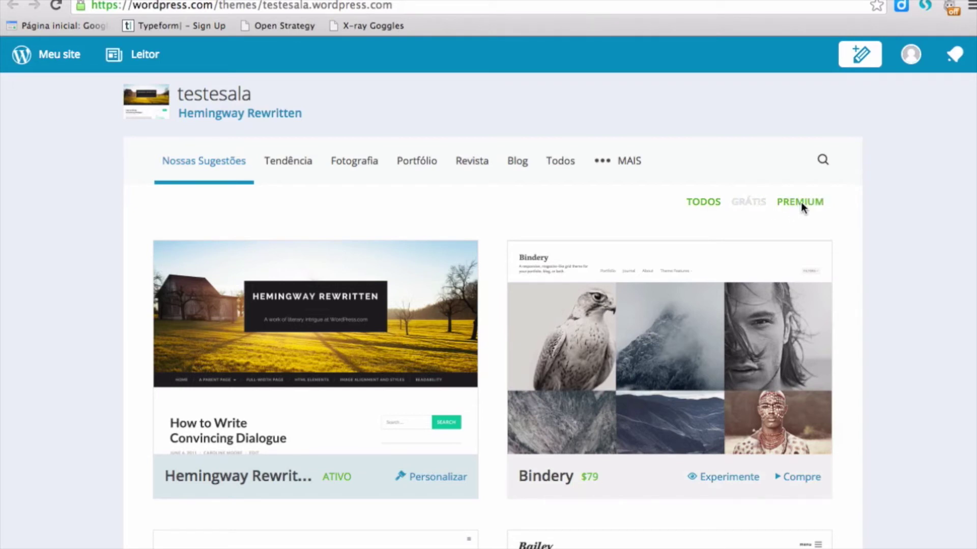
{"action": "left_click", "coordinate": [750, 201]}
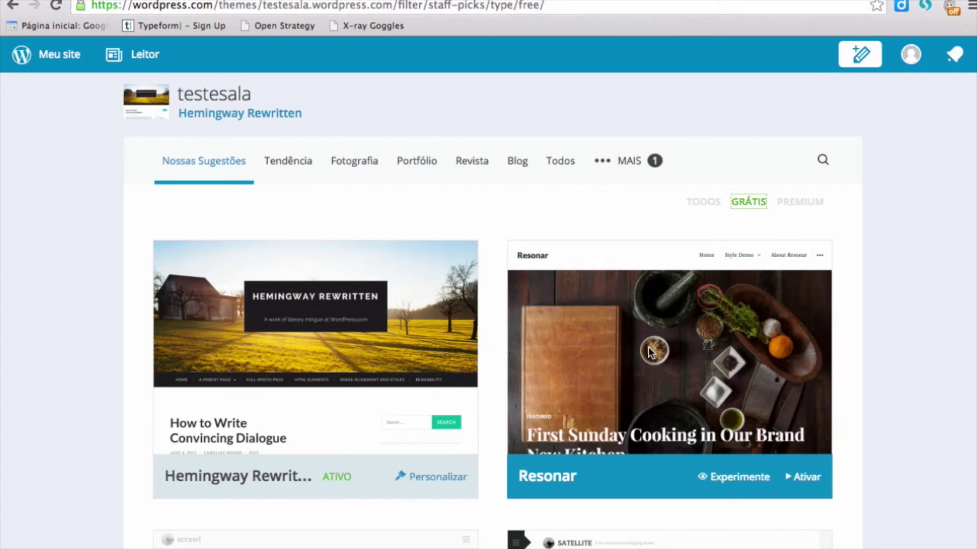
{"action": "scroll", "coordinate": [648, 347], "scroll_direction": "down", "scroll_amount": 7}
{"action": "scroll", "coordinate": [648, 347], "scroll_direction": "down", "scroll_amount": 12}
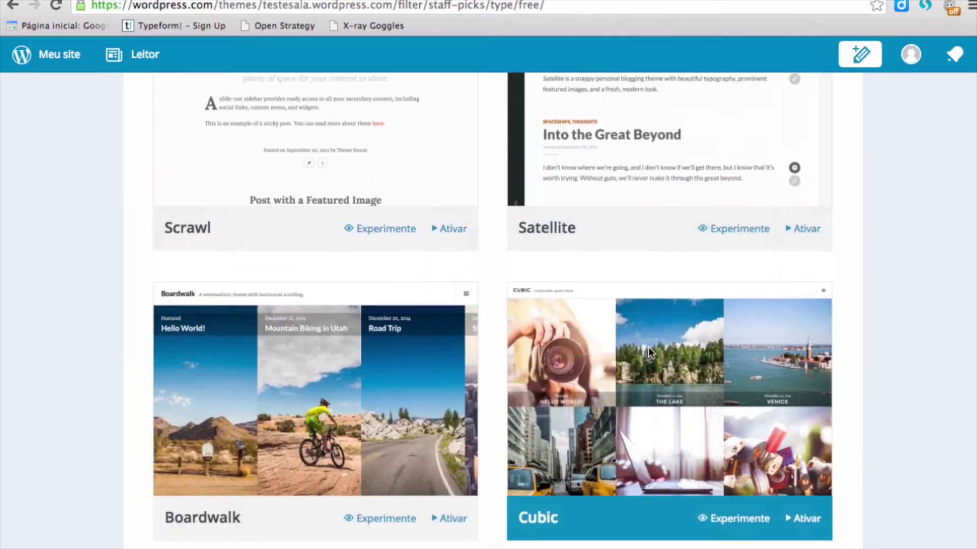
{"action": "scroll", "coordinate": [648, 347], "scroll_direction": "down", "scroll_amount": 9}
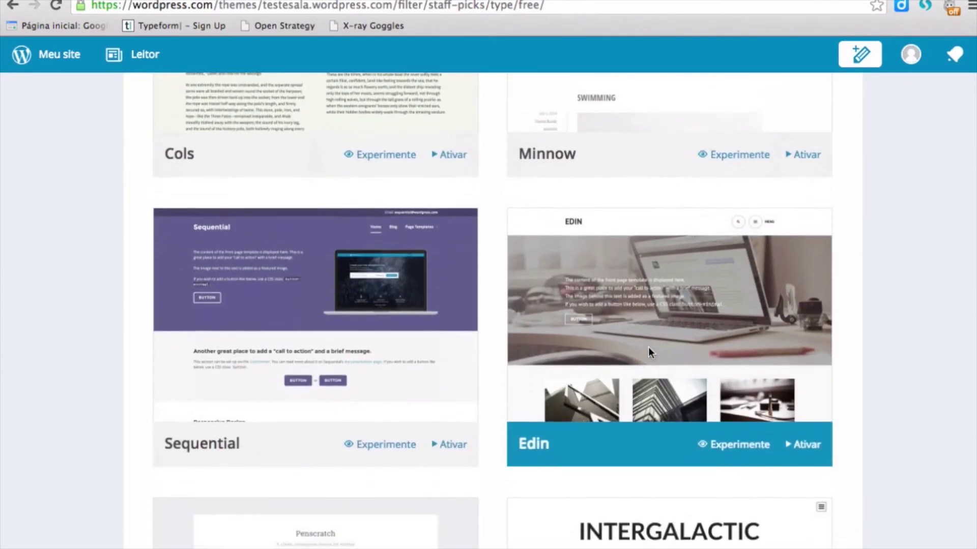
{"action": "scroll", "coordinate": [648, 347], "scroll_direction": "down", "scroll_amount": 5}
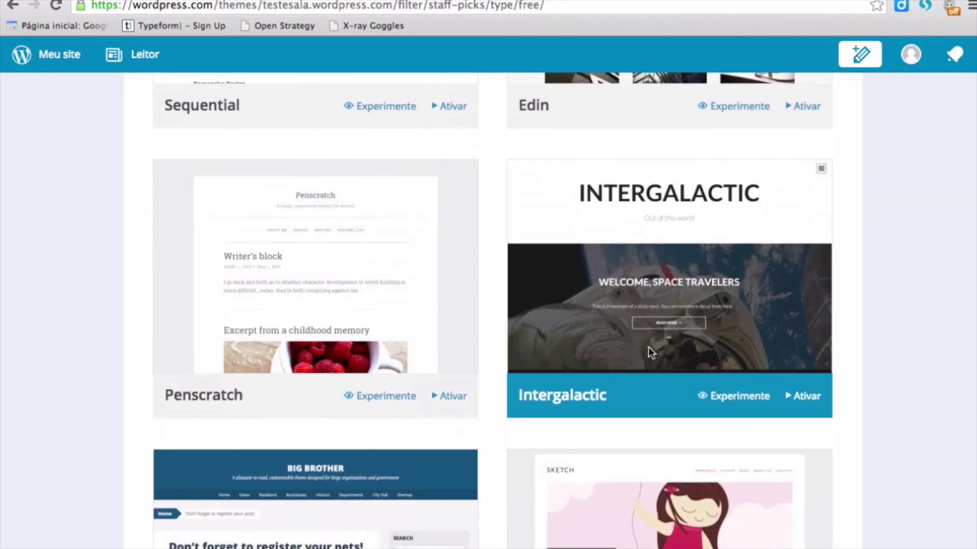
{"action": "scroll", "coordinate": [648, 347], "scroll_direction": "down", "scroll_amount": 1}
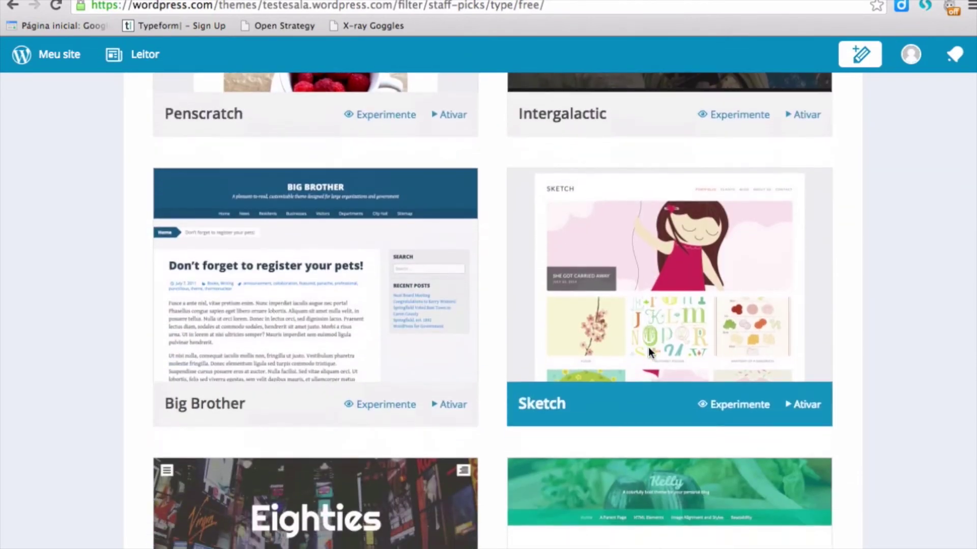
{"action": "left_click", "coordinate": [451, 401]}
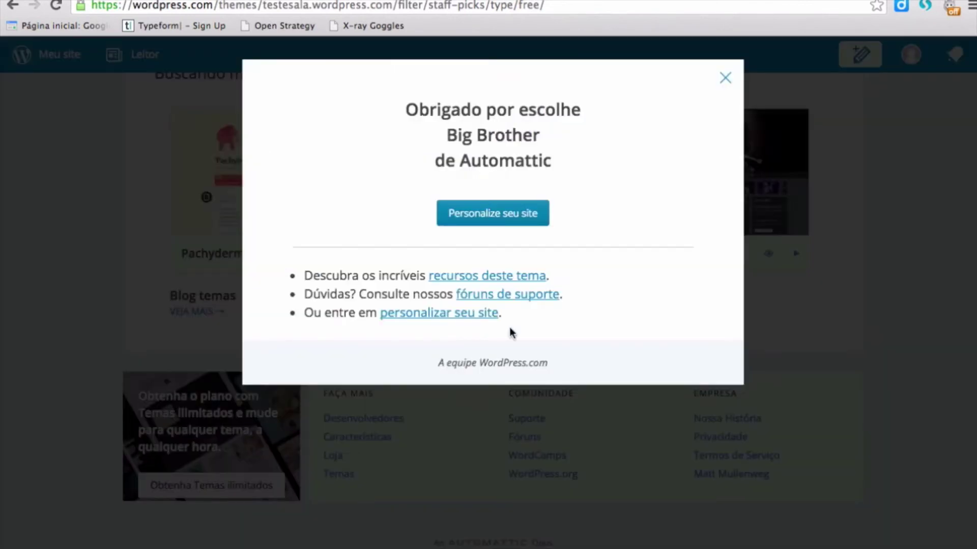
- Close the Big Brother thank-you modal and return to the Meu site dashboard
{"action": "left_click", "coordinate": [724, 79]}
{"action": "scroll", "coordinate": [511, 237], "scroll_direction": "up", "scroll_amount": 20}
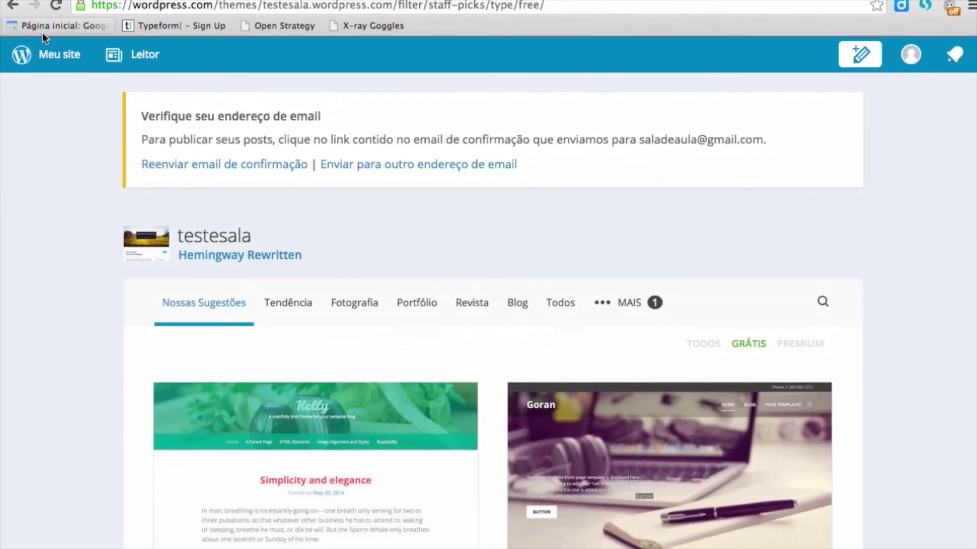
{"action": "left_click", "coordinate": [45, 55]}
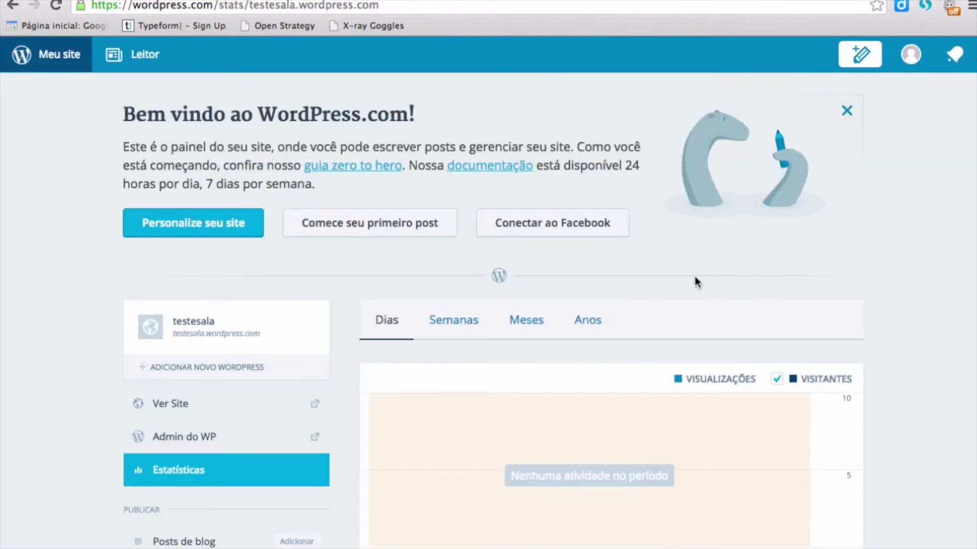
- Scroll through the 31 March 2015 daily stats chart and summary for testesala
{"action": "scroll", "coordinate": [695, 280], "scroll_direction": "down", "scroll_amount": 5}
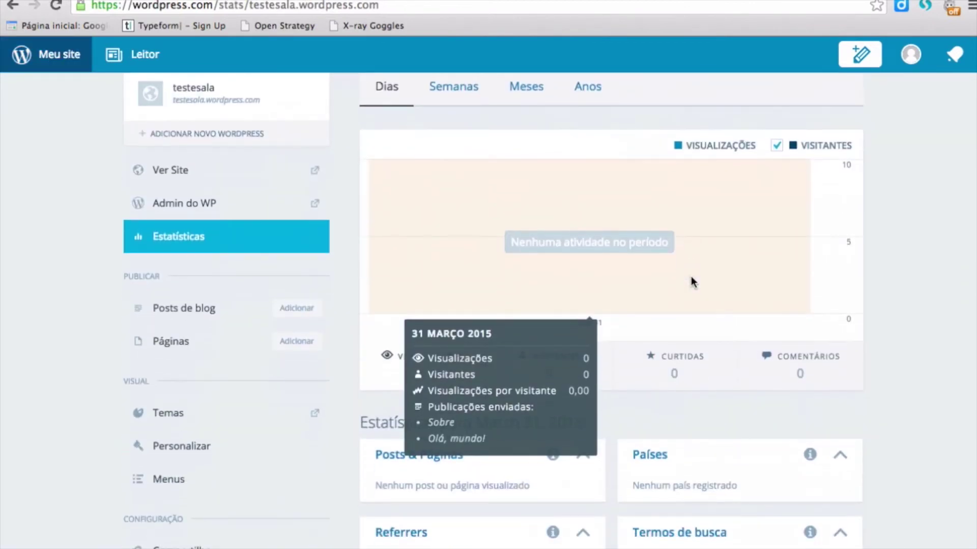
{"action": "scroll", "coordinate": [682, 279], "scroll_direction": "up", "scroll_amount": 2}
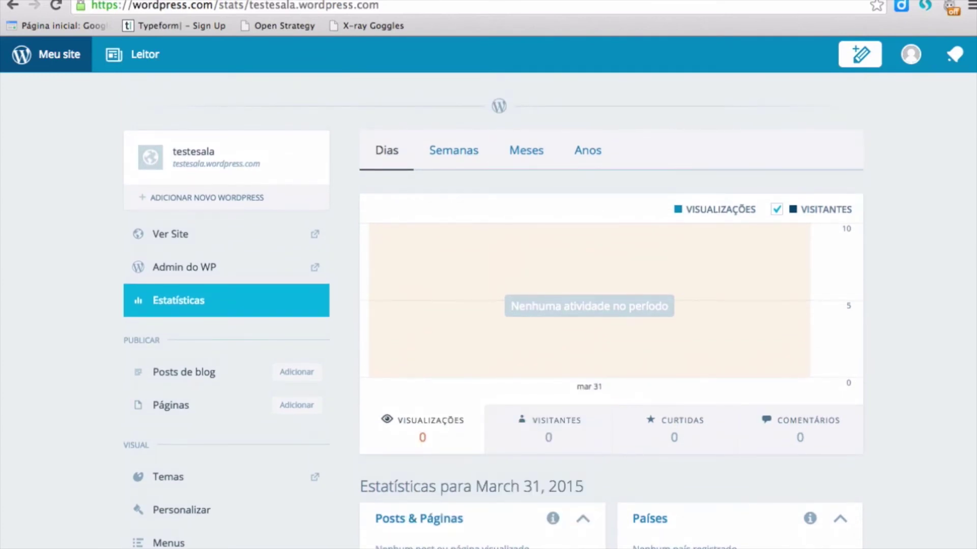
{"action": "scroll", "coordinate": [224, 407], "scroll_direction": "down", "scroll_amount": 2}
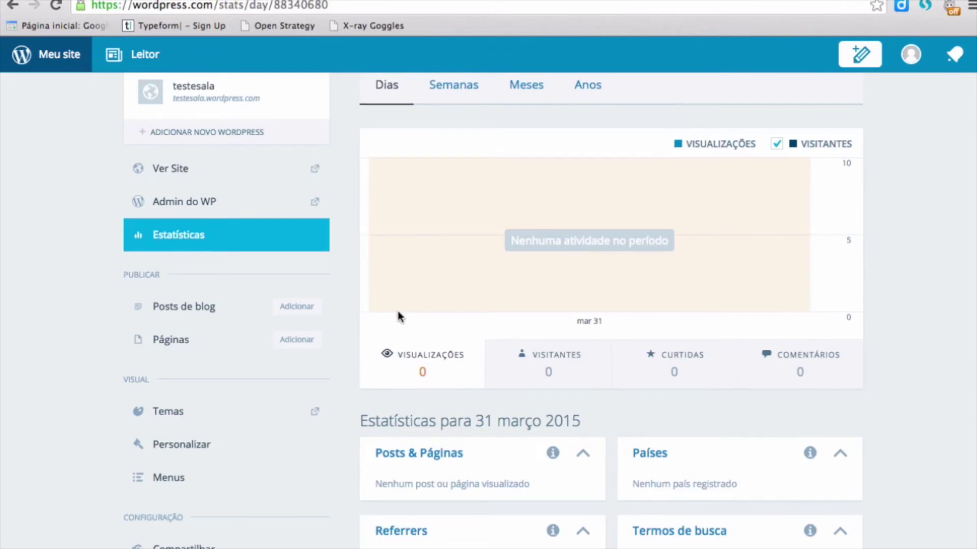
{"action": "scroll", "coordinate": [398, 313], "scroll_direction": "up", "scroll_amount": 5}
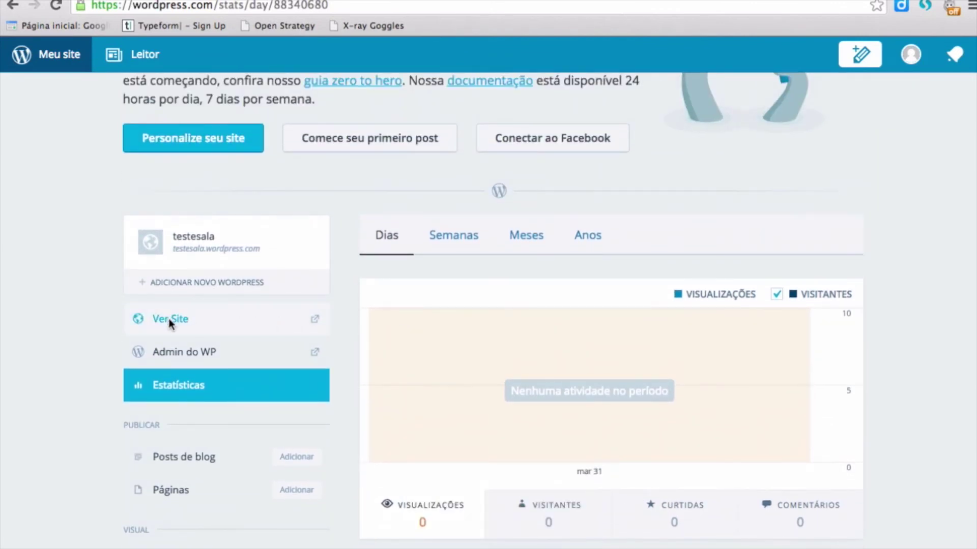
- View the live testesala site in Big Brother via Ver Site, then go back to stats
{"action": "left_click", "coordinate": [171, 323]}
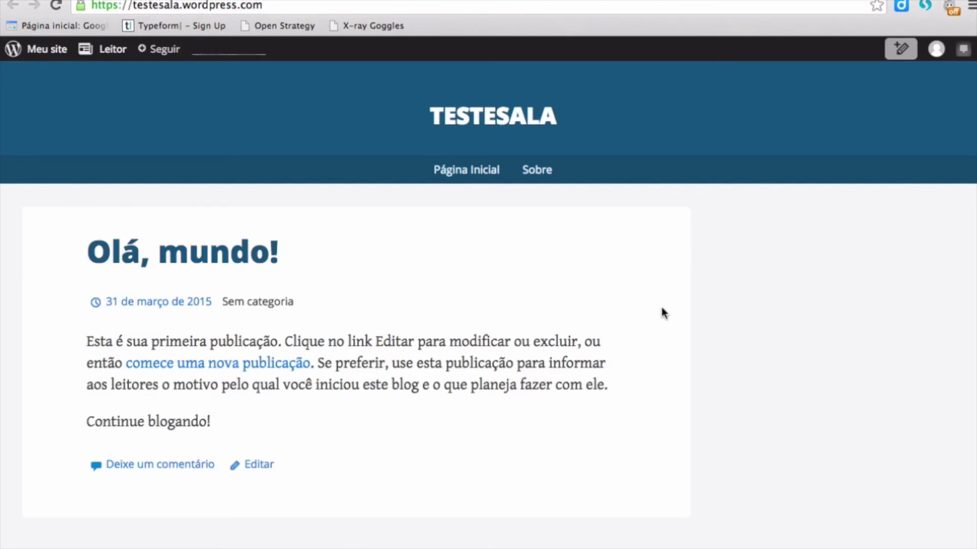
{"action": "scroll", "coordinate": [661, 312], "scroll_direction": "down", "scroll_amount": 2}
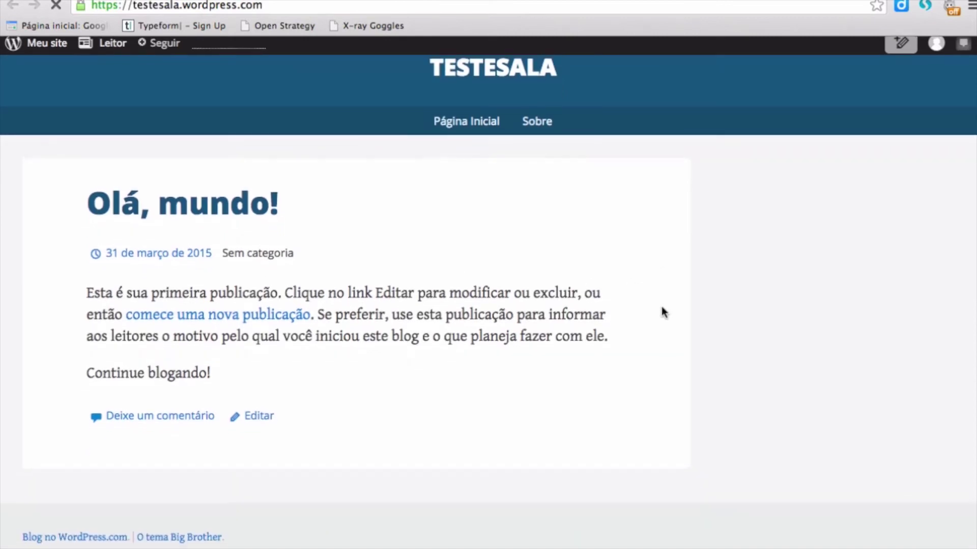
{"action": "scroll", "coordinate": [661, 311], "scroll_direction": "up", "scroll_amount": 2}
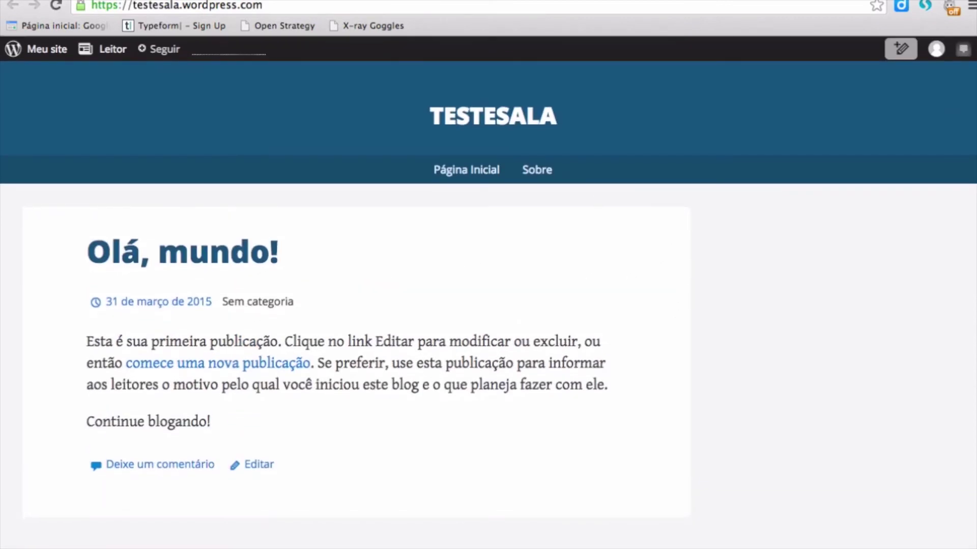
{"action": "left_click", "coordinate": [152, 1]}
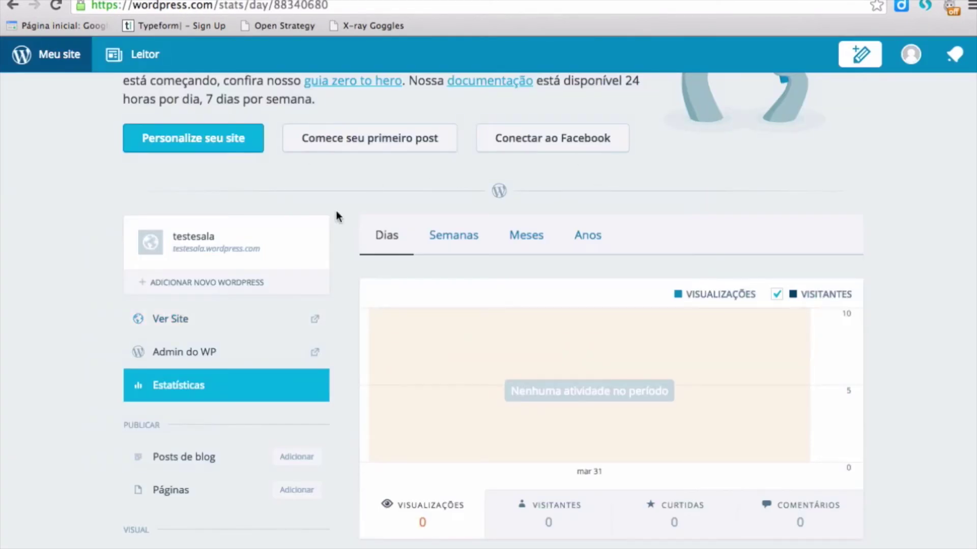
- Start a new post using Adicionar beside Posts de blog in the sidebar
{"action": "mouse_move", "coordinate": [586, 311]}
{"action": "scroll", "coordinate": [844, 235], "scroll_direction": "up", "scroll_amount": 3}
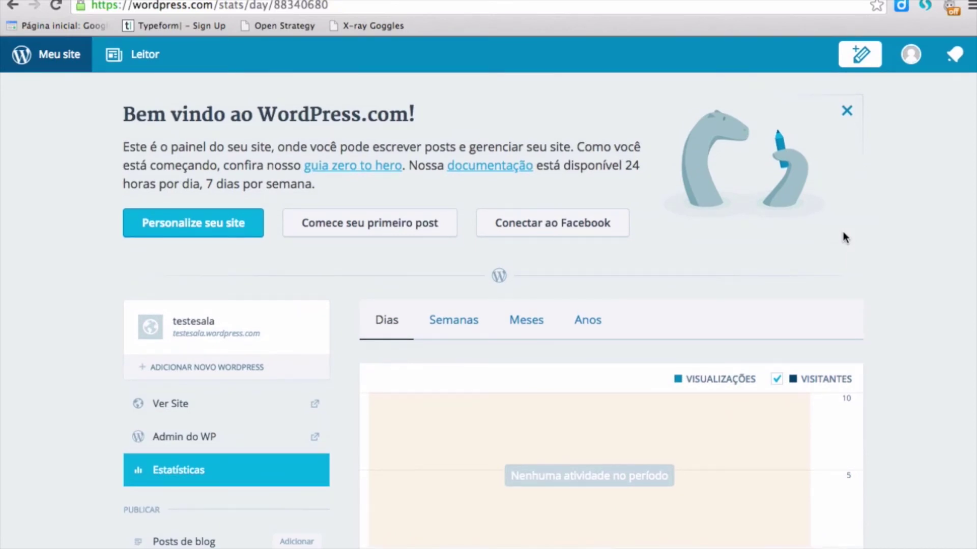
{"action": "scroll", "coordinate": [830, 233], "scroll_direction": "down", "scroll_amount": 5}
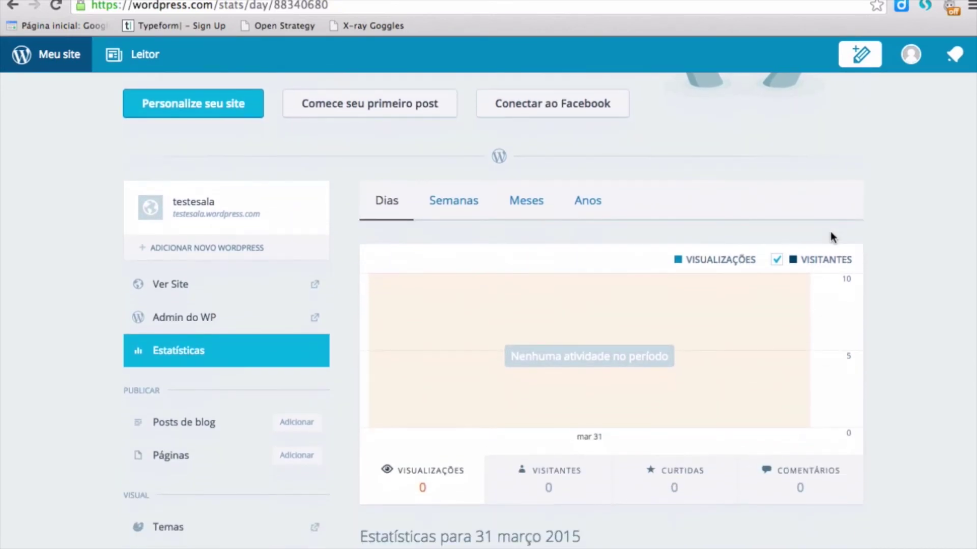
{"action": "mouse_move", "coordinate": [795, 237]}
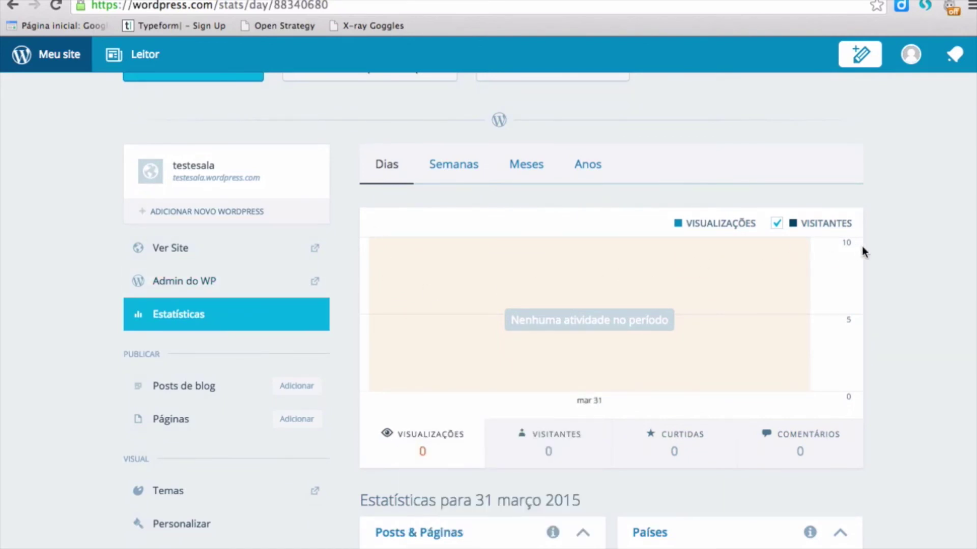
{"action": "scroll", "coordinate": [862, 246], "scroll_direction": "down", "scroll_amount": 2}
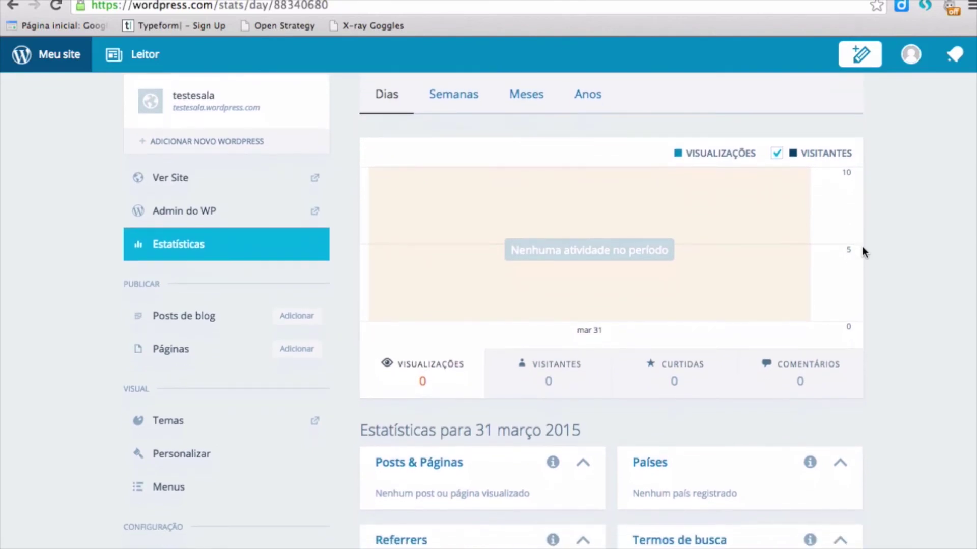
{"action": "scroll", "coordinate": [862, 247], "scroll_direction": "up", "scroll_amount": 3}
{"action": "scroll", "coordinate": [847, 239], "scroll_direction": "up", "scroll_amount": 2}
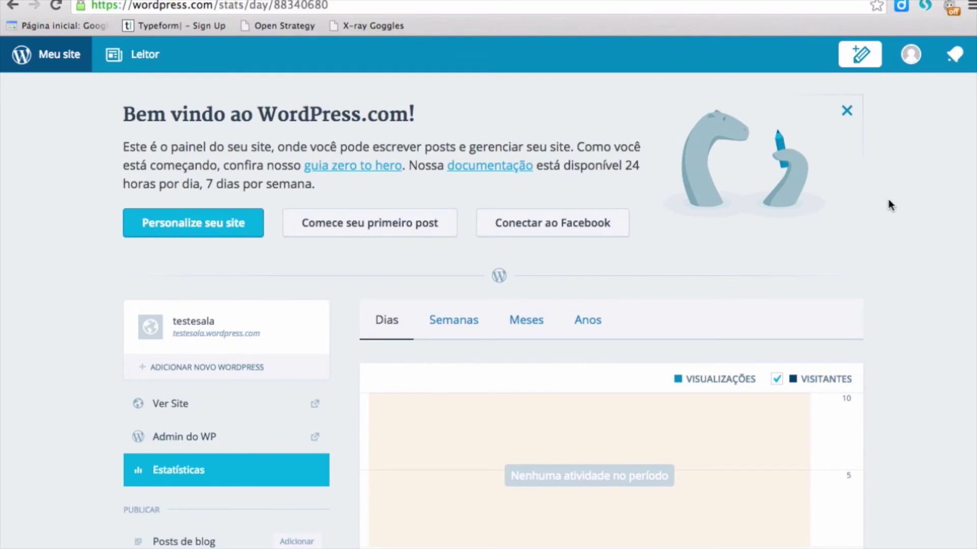
{"action": "scroll", "coordinate": [888, 200], "scroll_direction": "down", "scroll_amount": 3}
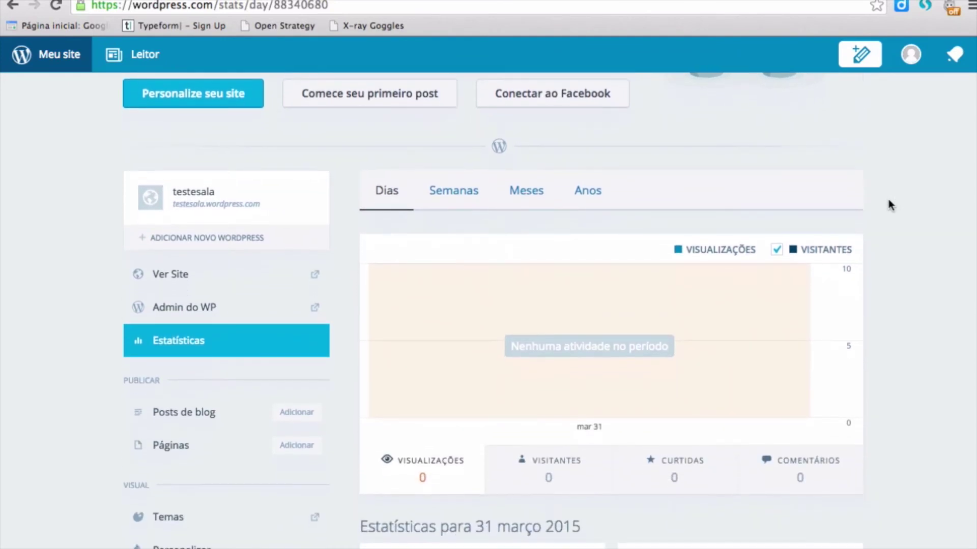
{"action": "scroll", "coordinate": [888, 200], "scroll_direction": "down", "scroll_amount": 2}
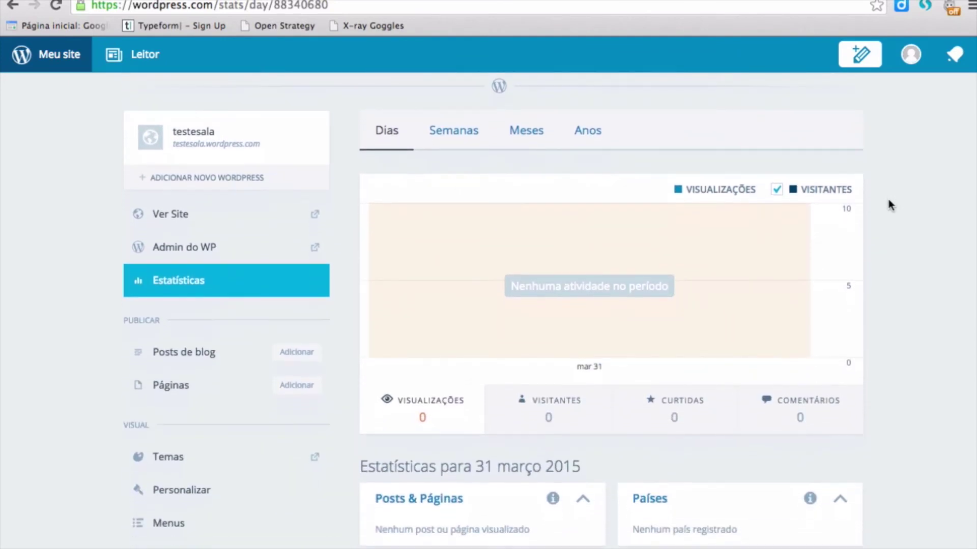
{"action": "scroll", "coordinate": [888, 204], "scroll_direction": "down", "scroll_amount": 2}
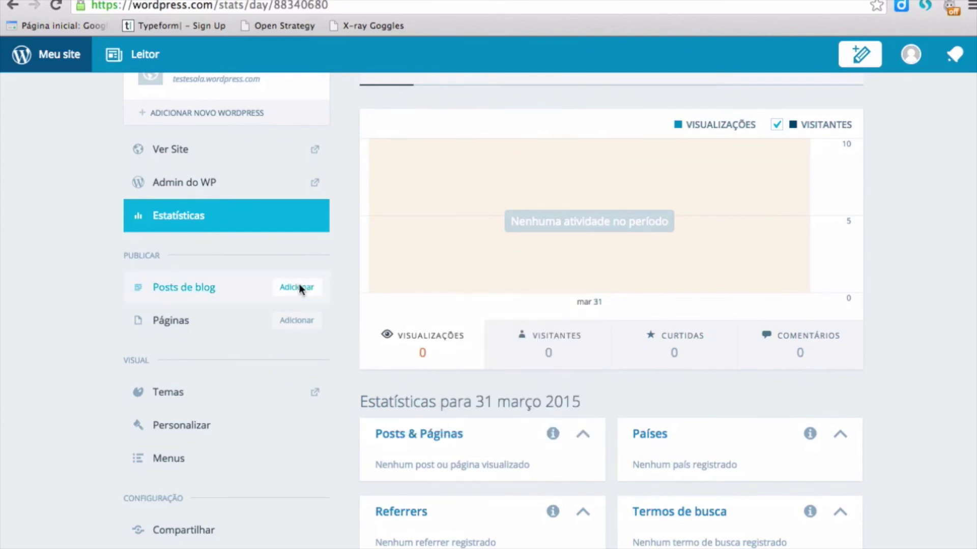
{"action": "left_click", "coordinate": [300, 288]}
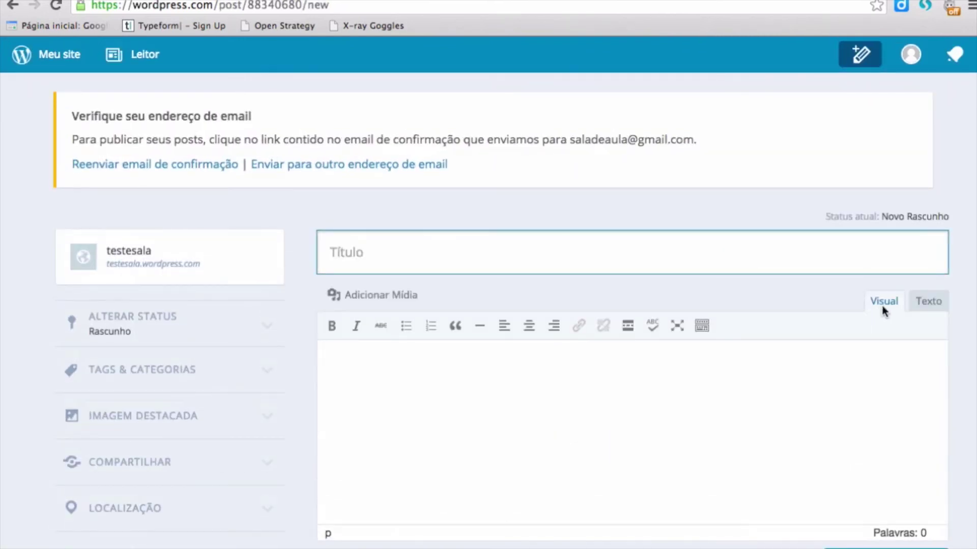
- Place the cursor in the empty Visual body of the new 'Novo Rascunho' post
{"action": "scroll", "coordinate": [884, 309], "scroll_direction": "down", "scroll_amount": 2}
{"action": "scroll", "coordinate": [958, 303], "scroll_direction": "down", "scroll_amount": 1}
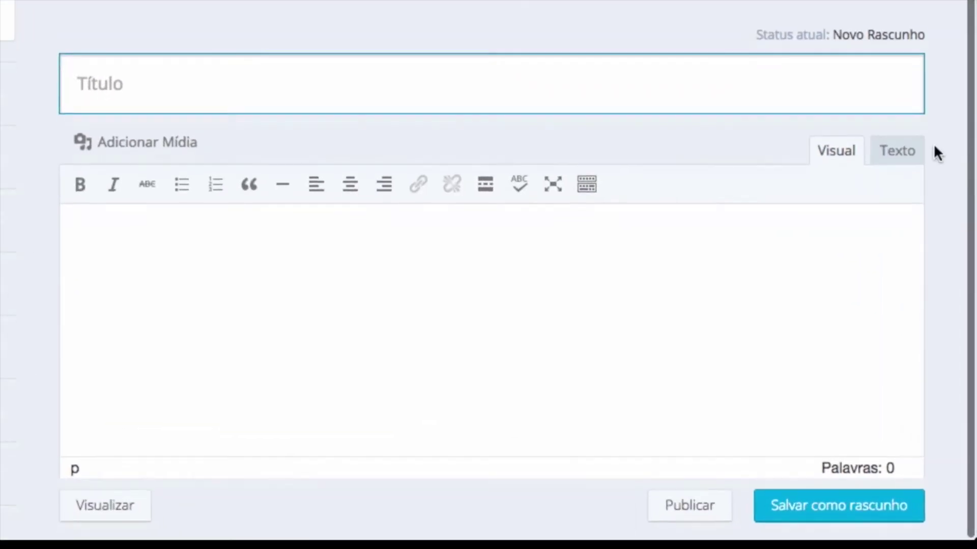
{"action": "left_click", "coordinate": [472, 296]}
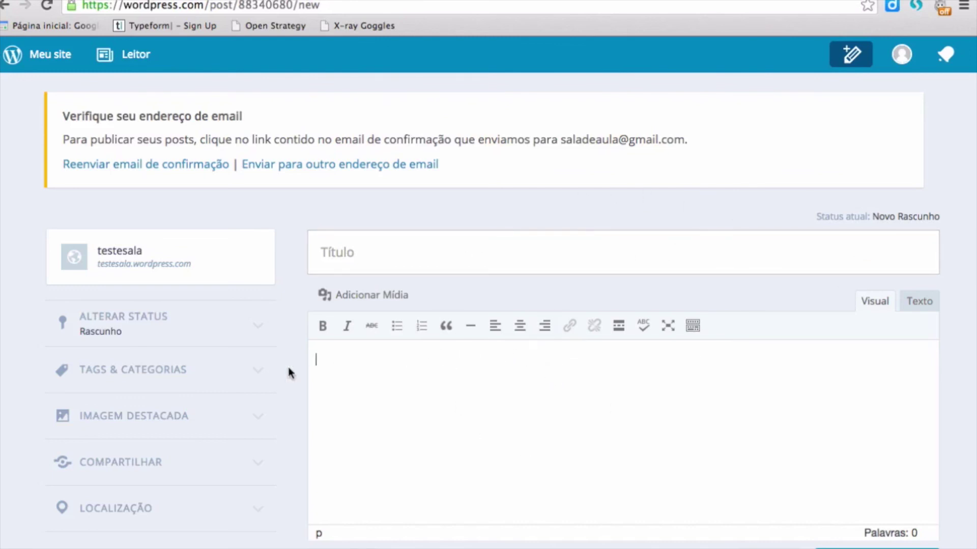
{"action": "scroll", "coordinate": [241, 373], "scroll_direction": "down", "scroll_amount": 3}
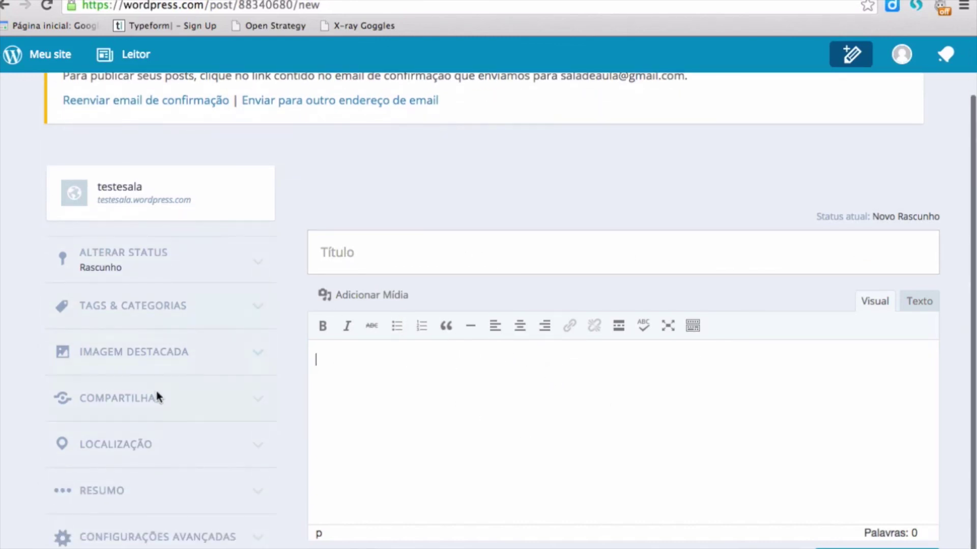
{"action": "scroll", "coordinate": [630, 340], "scroll_direction": "up", "scroll_amount": 3}
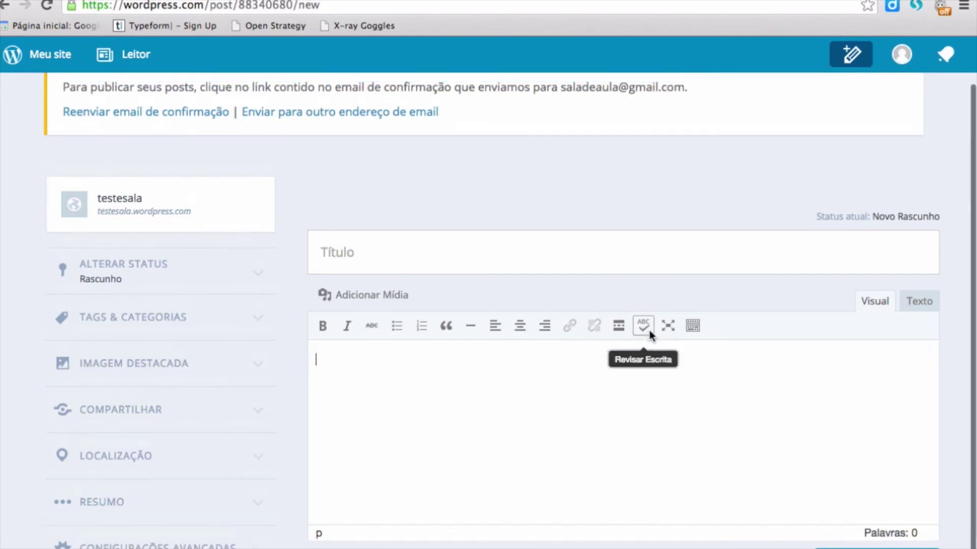
{"action": "left_click", "coordinate": [493, 358]}
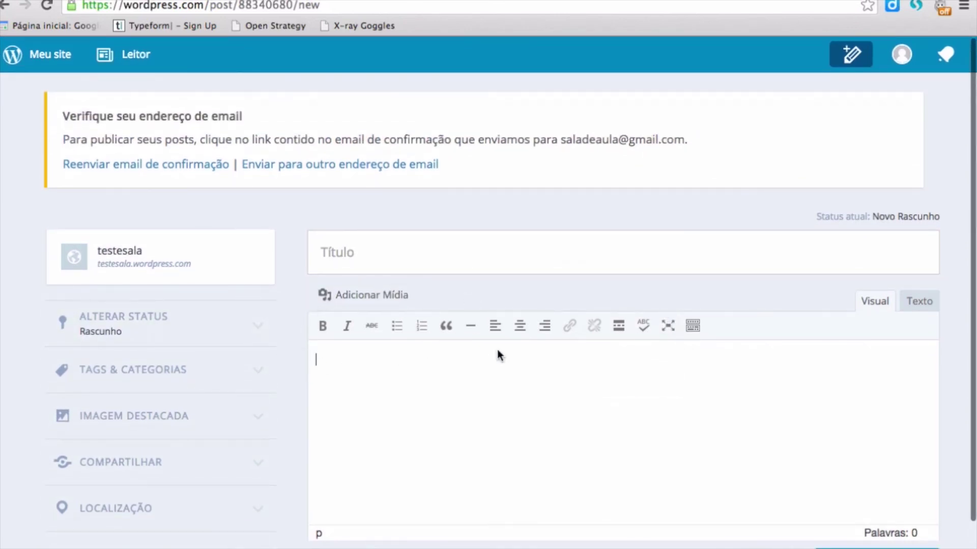